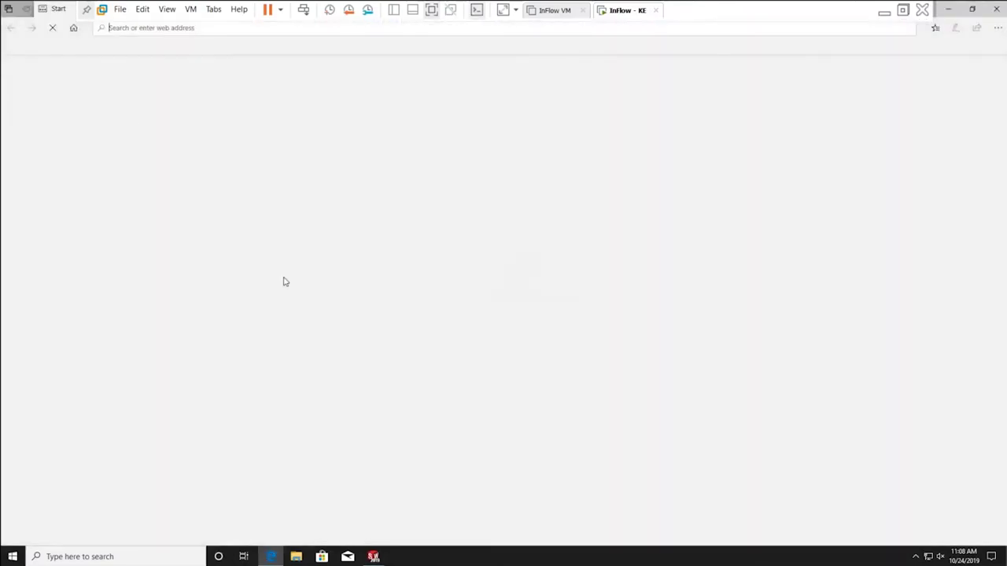
Step: Open the 3DEXPERIENCE dashboard, go to the Project Planner page and hide the bookmark tree
{"action": "left_click", "coordinate": [43, 48]}
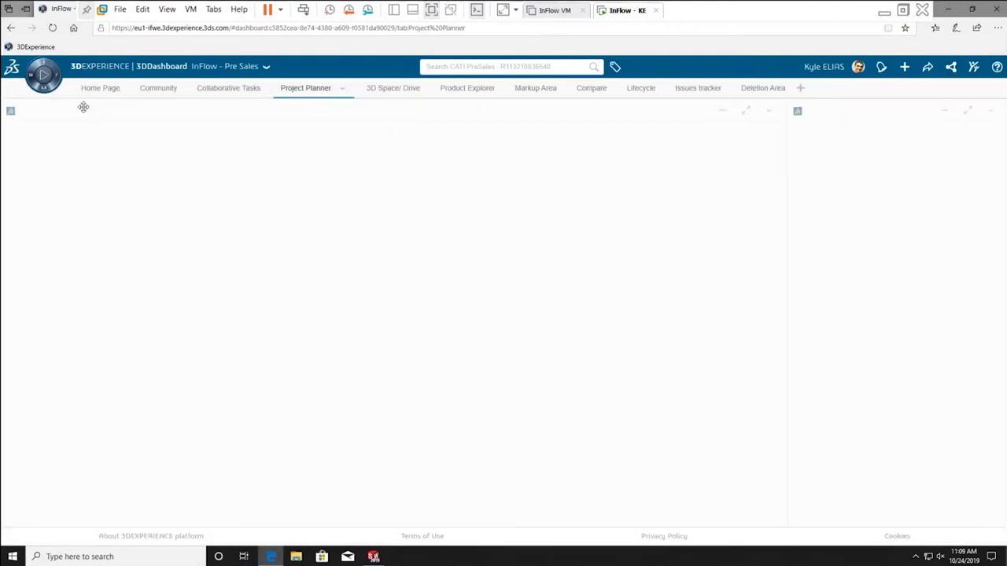
{"action": "left_click", "coordinate": [242, 92]}
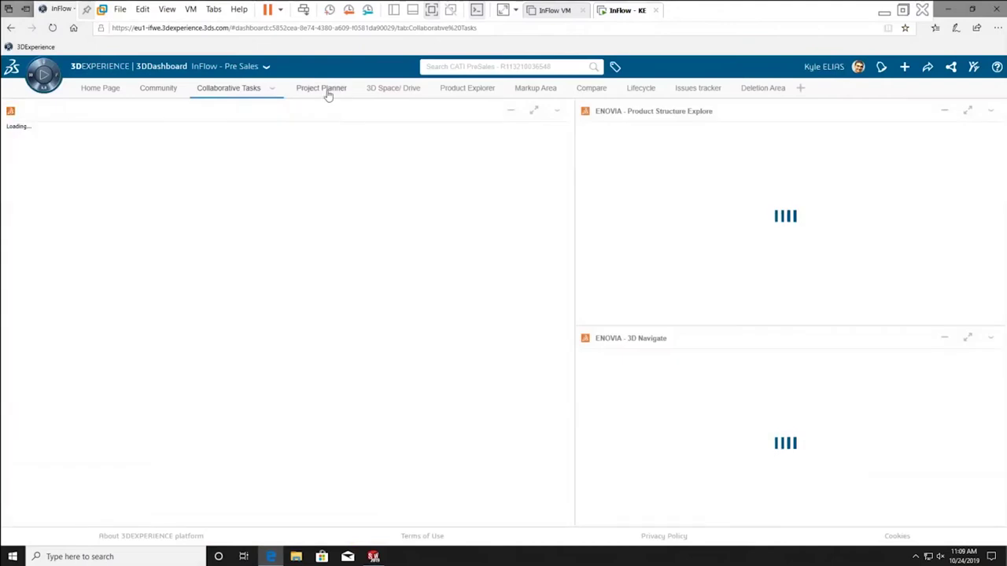
{"action": "left_click", "coordinate": [328, 91]}
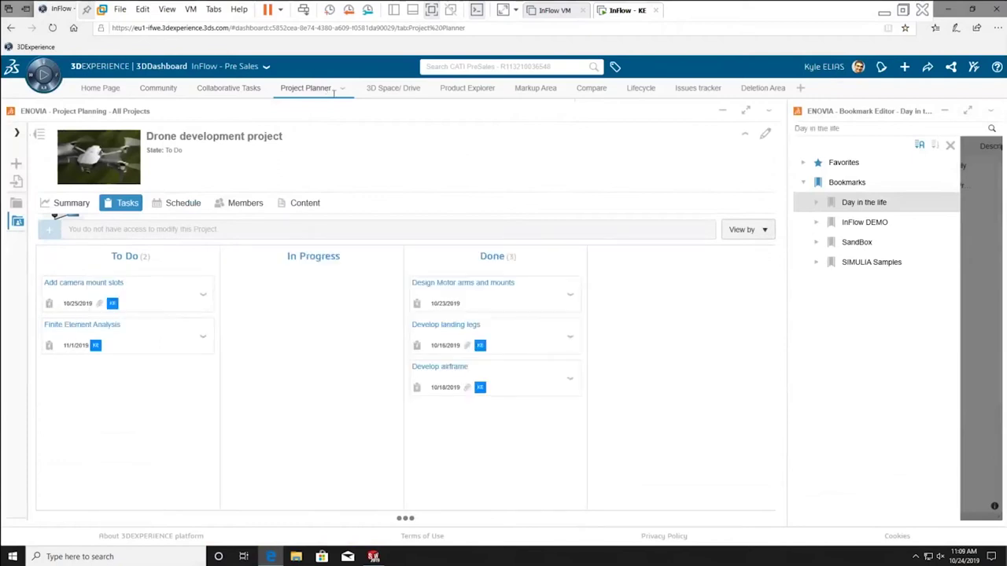
{"action": "left_click", "coordinate": [951, 146]}
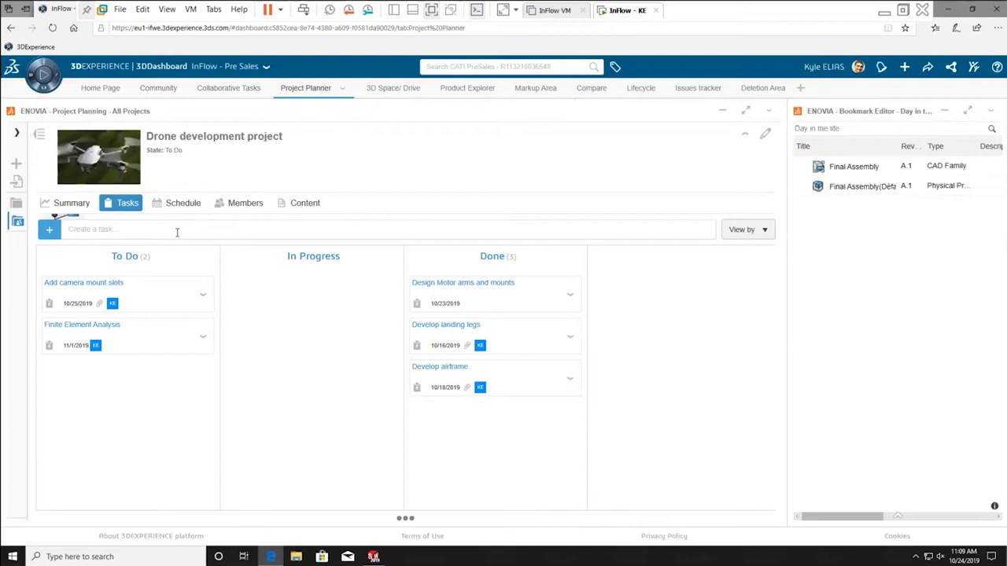
Step: Review the drone project's summary charts, and link the Finite Element Analysis task to the Project delivery milestone in the schedule
{"action": "left_click", "coordinate": [75, 208]}
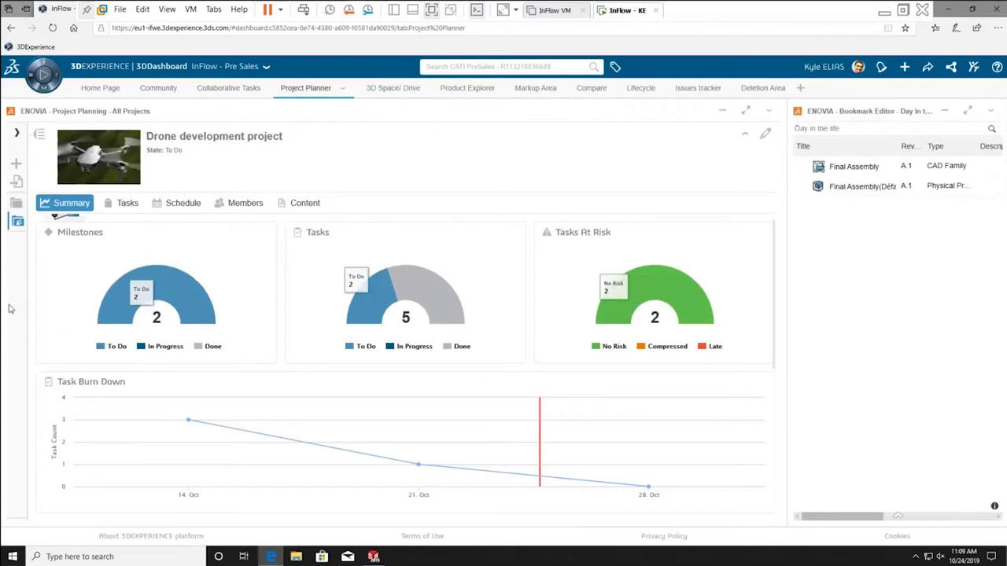
{"action": "scroll", "coordinate": [307, 347], "scroll_direction": "down", "scroll_amount": 4}
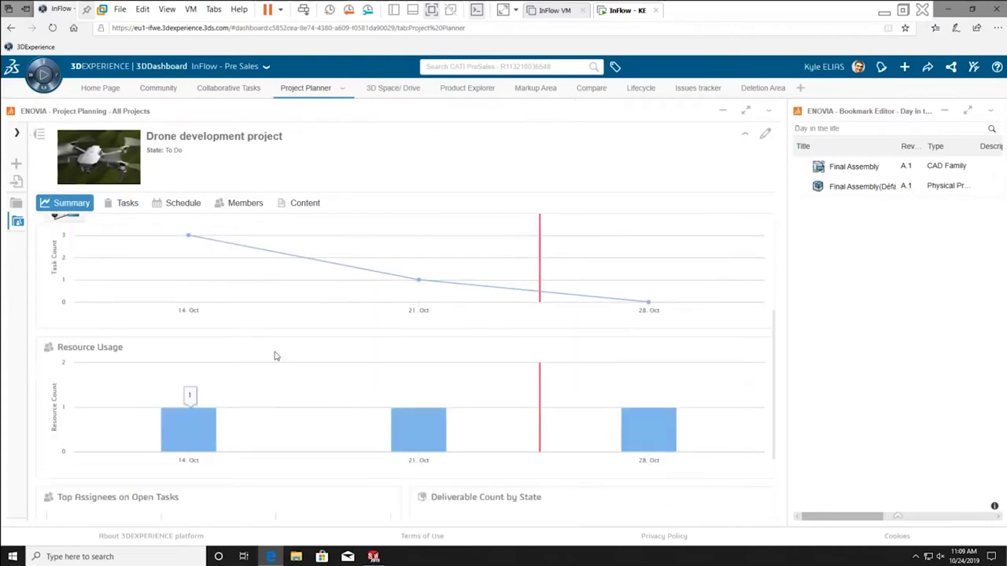
{"action": "scroll", "coordinate": [279, 350], "scroll_direction": "down", "scroll_amount": 1}
{"action": "scroll", "coordinate": [304, 351], "scroll_direction": "up", "scroll_amount": 4}
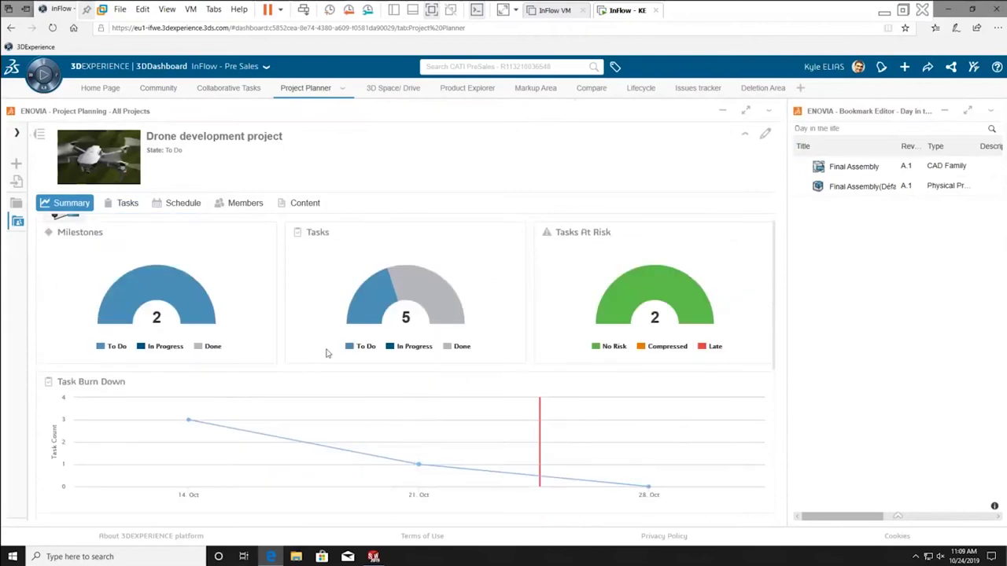
{"action": "left_click", "coordinate": [186, 203]}
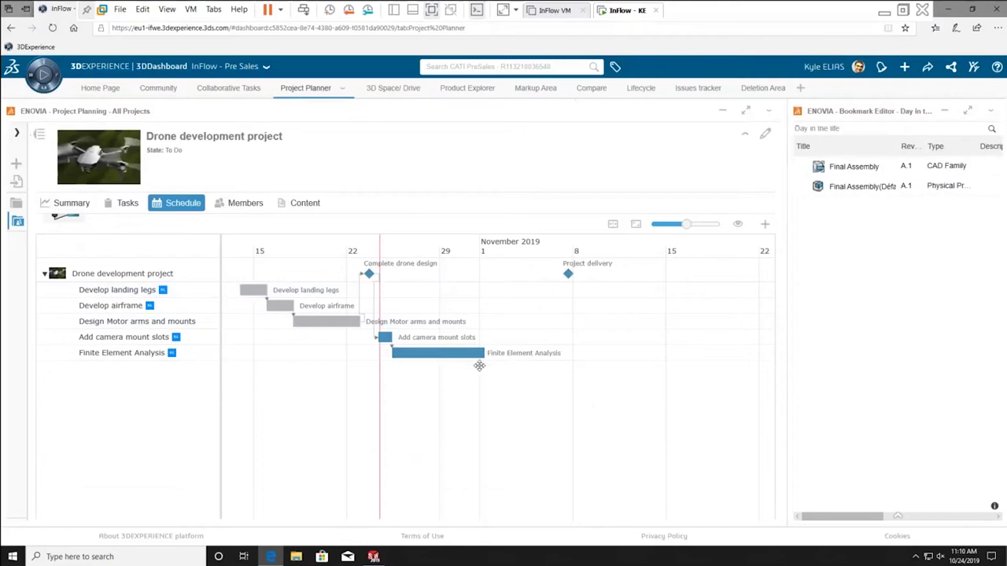
{"action": "left_click_drag", "start_coordinate": [488, 358], "coordinate": [562, 276]}
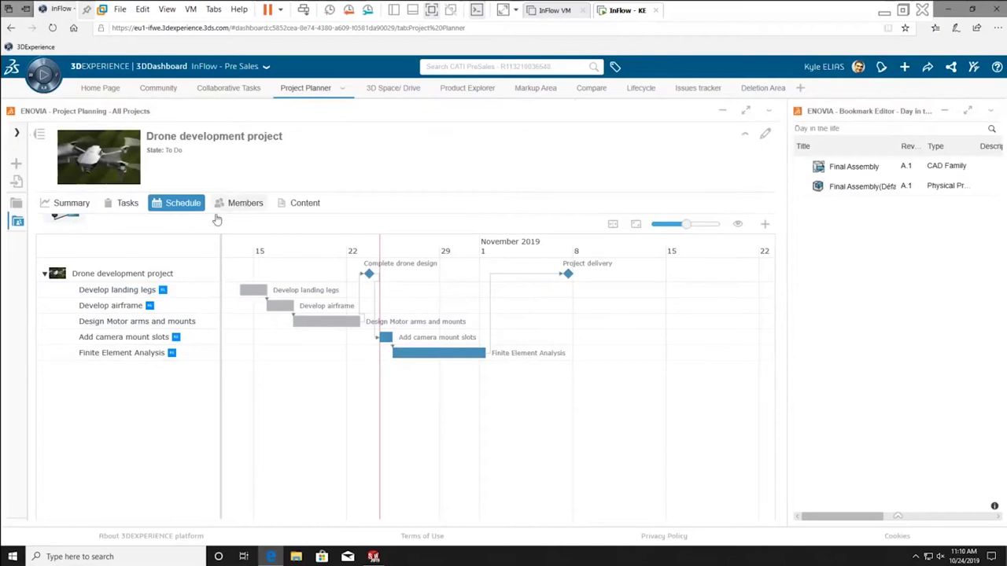
Step: Move the task "Add camera mount slots" to In Progress and set its description to "Please review attached markups."
{"action": "left_click", "coordinate": [122, 204]}
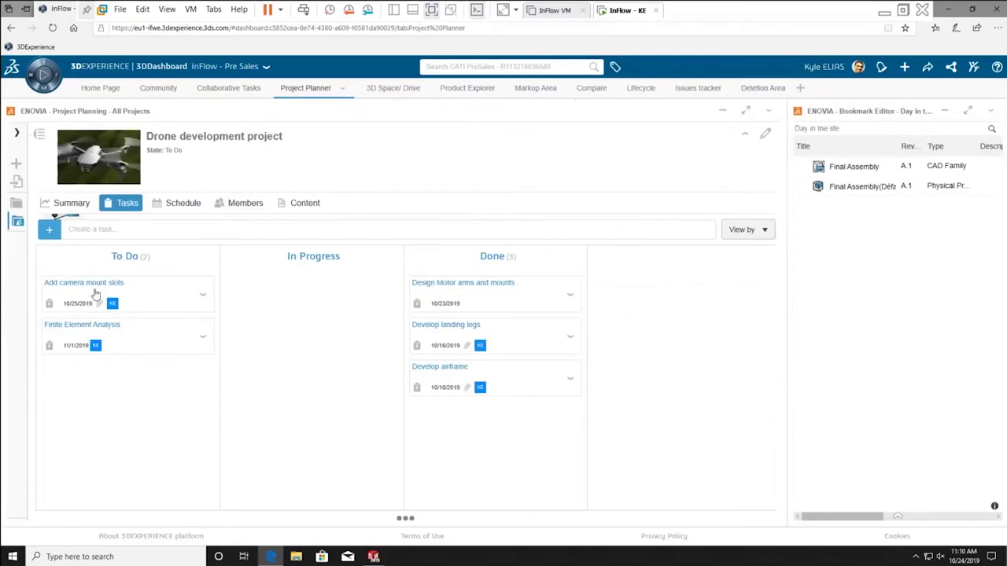
{"action": "left_click_drag", "start_coordinate": [84, 288], "coordinate": [327, 326]}
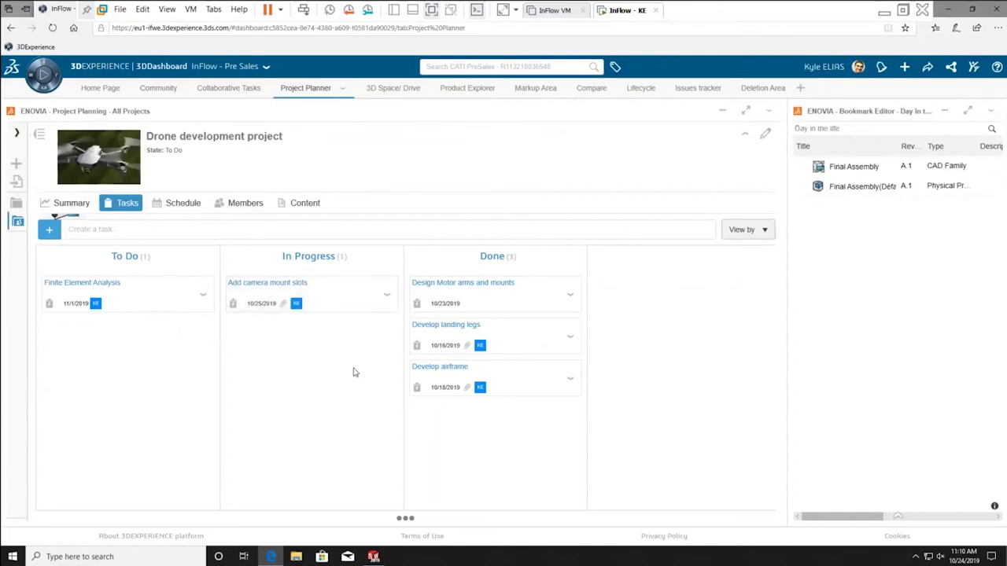
{"action": "left_click", "coordinate": [386, 295]}
{"action": "left_click", "coordinate": [411, 315]}
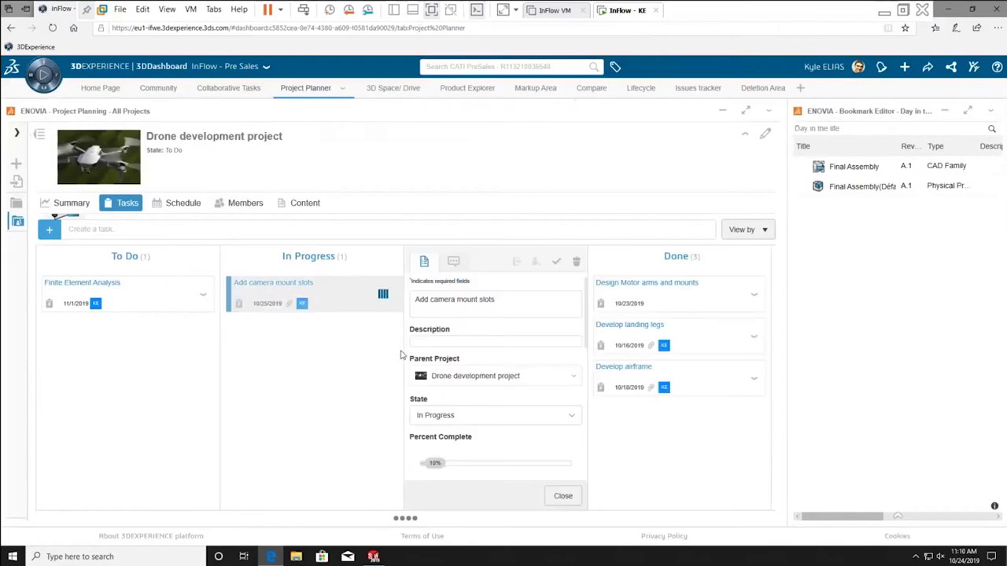
{"action": "left_click", "coordinate": [504, 341]}
{"action": "type", "text": "Please review attached markups"}
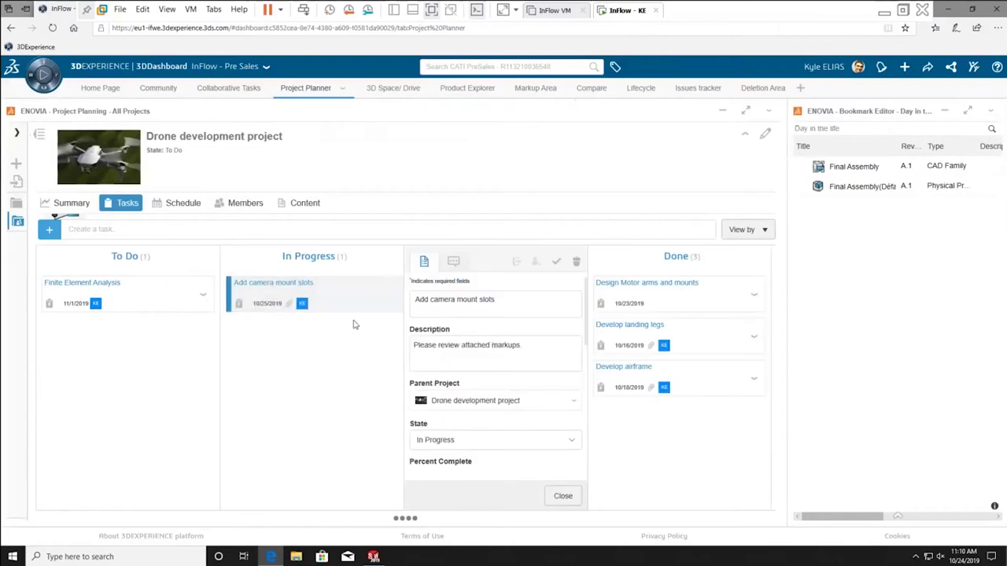
{"action": "scroll", "coordinate": [521, 385], "scroll_direction": "down", "scroll_amount": 1}
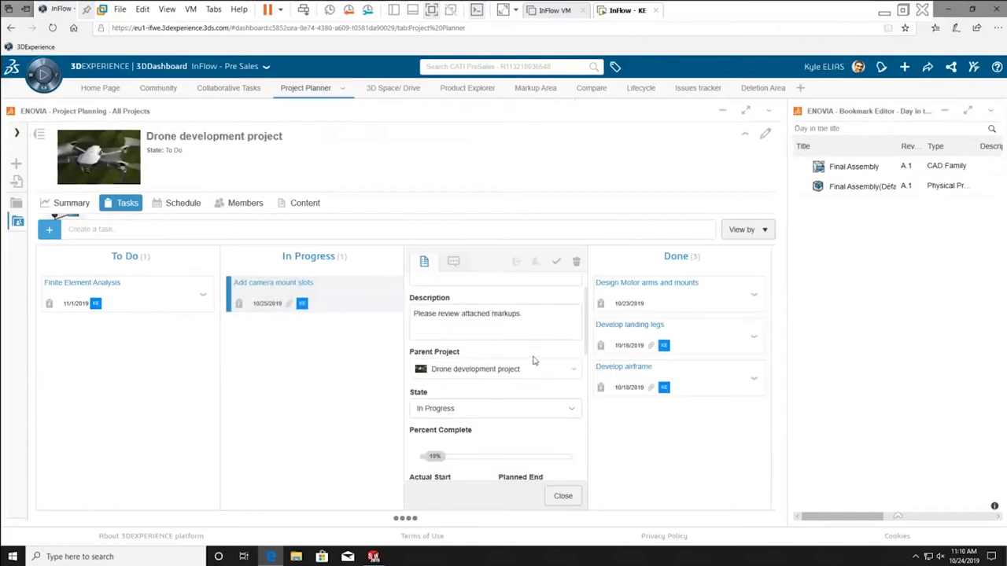
{"action": "scroll", "coordinate": [543, 393], "scroll_direction": "up", "scroll_amount": 1}
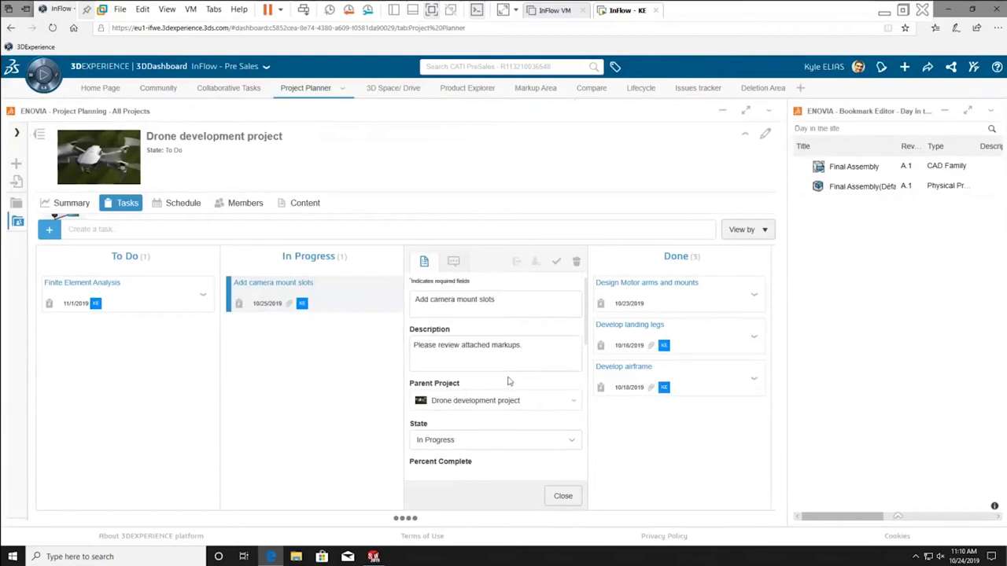
{"action": "left_click", "coordinate": [412, 346]}
Step: Remove Final Assembly(Défaut) from the "Day in the life" bookmark and add it again from the task's attachments
{"action": "scroll", "coordinate": [529, 354], "scroll_direction": "down", "scroll_amount": 3}
{"action": "scroll", "coordinate": [530, 340], "scroll_direction": "down", "scroll_amount": 6}
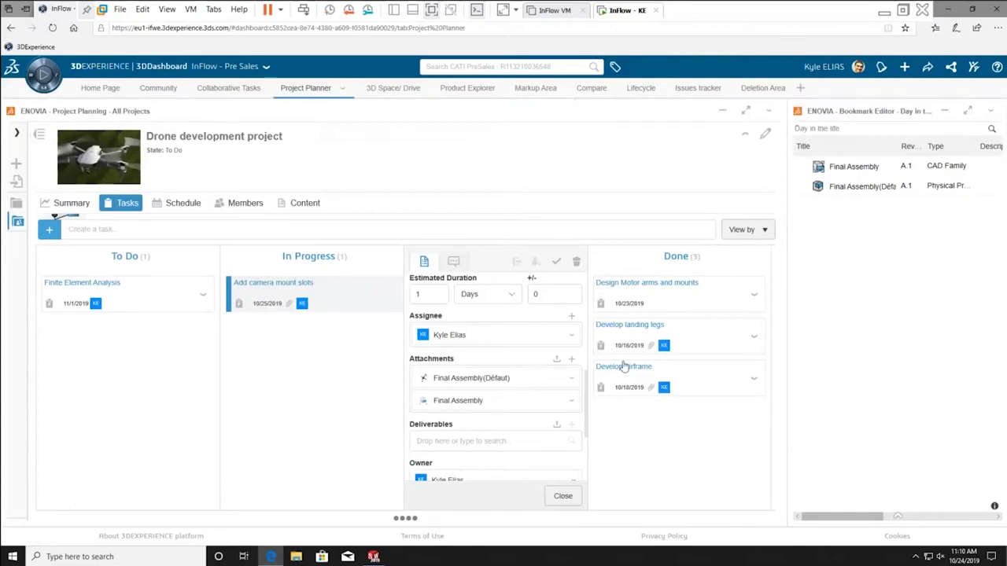
{"action": "right_click", "coordinate": [881, 190]}
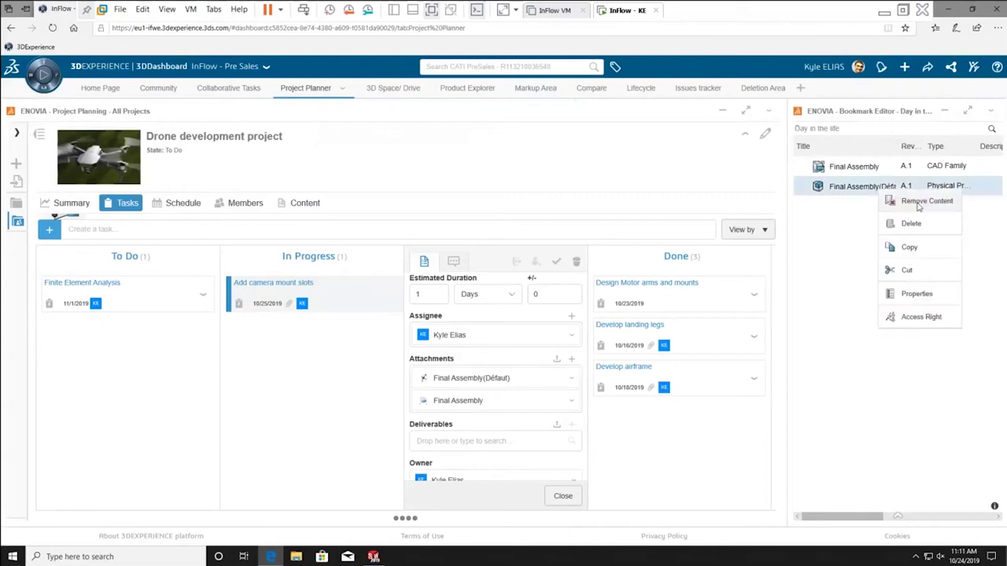
{"action": "left_click", "coordinate": [919, 202]}
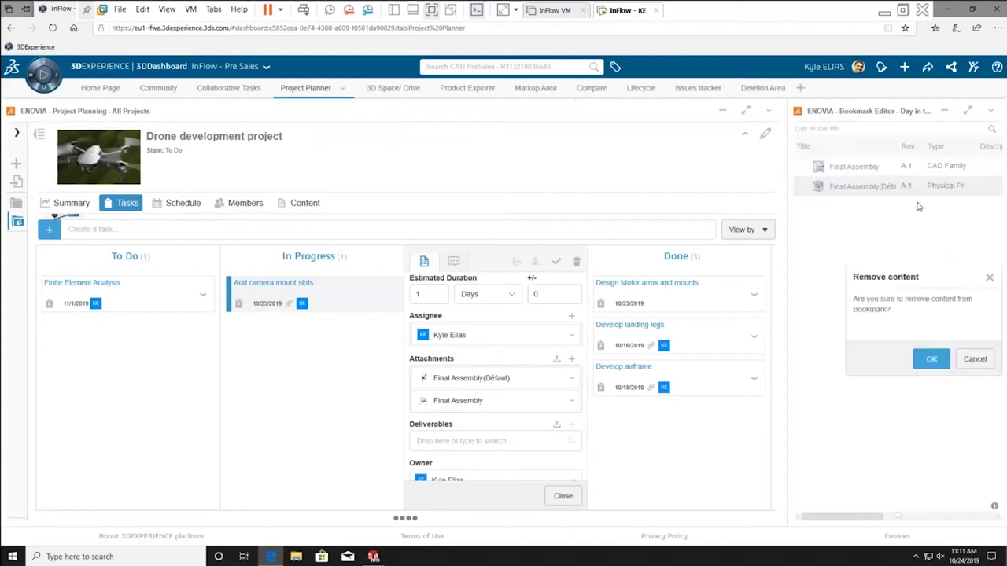
{"action": "left_click", "coordinate": [925, 359]}
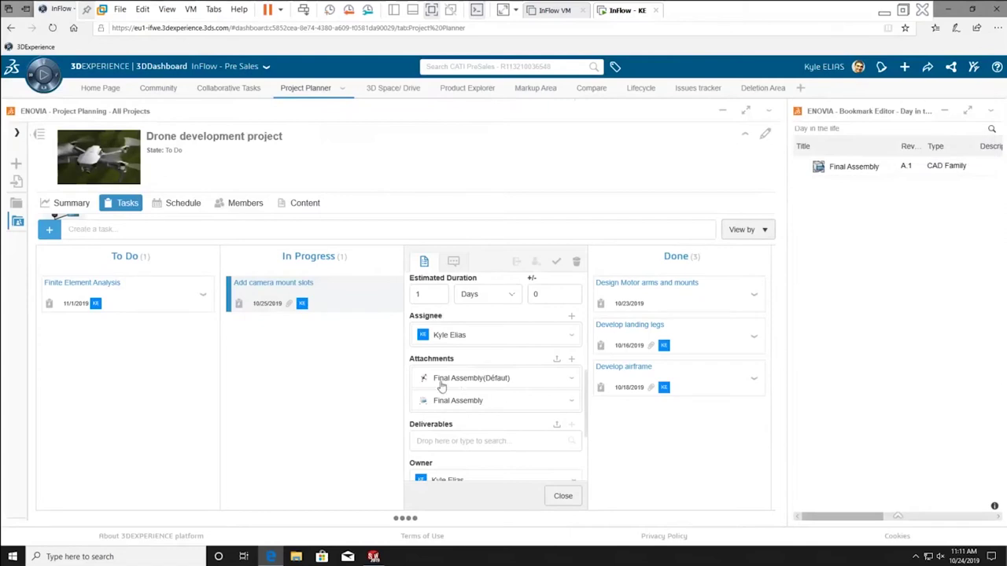
{"action": "left_click_drag", "start_coordinate": [529, 382], "coordinate": [872, 290]}
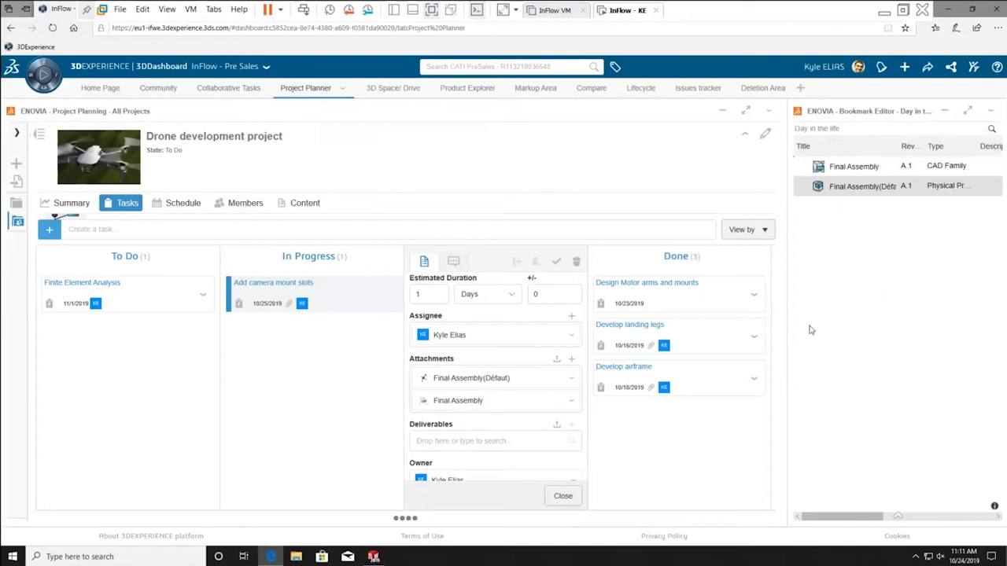
Step: Go to the Markup Area, hide the bookmark tree and load Final Assembly(Défaut) into 3D Markup
{"action": "left_click", "coordinate": [535, 92]}
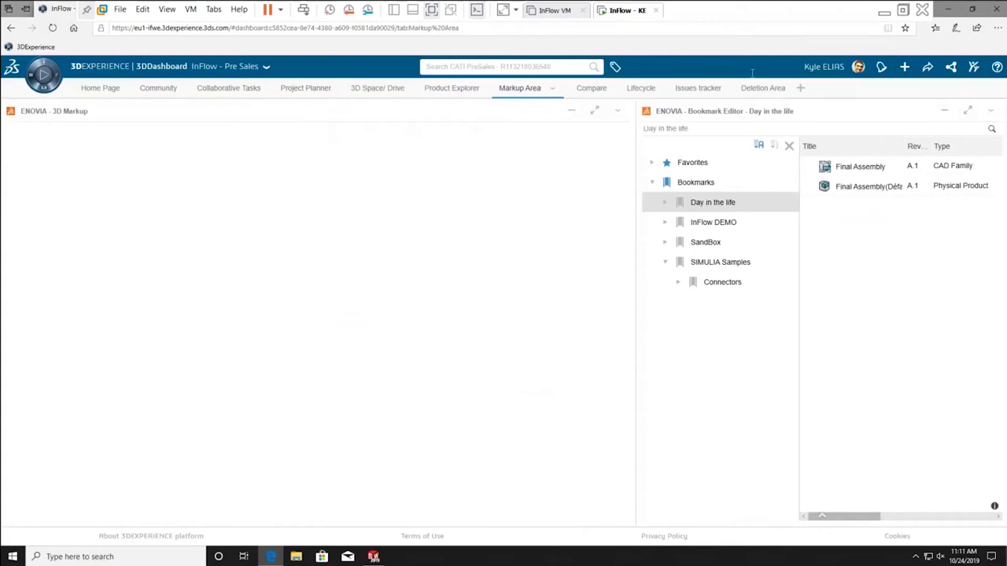
{"action": "left_click", "coordinate": [789, 146]}
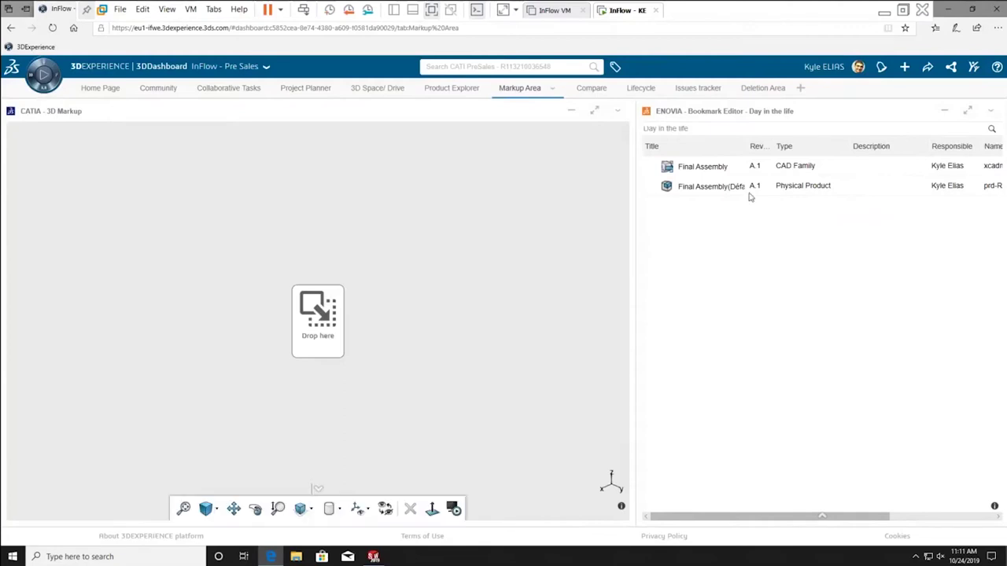
{"action": "left_click_drag", "start_coordinate": [728, 194], "coordinate": [376, 311]}
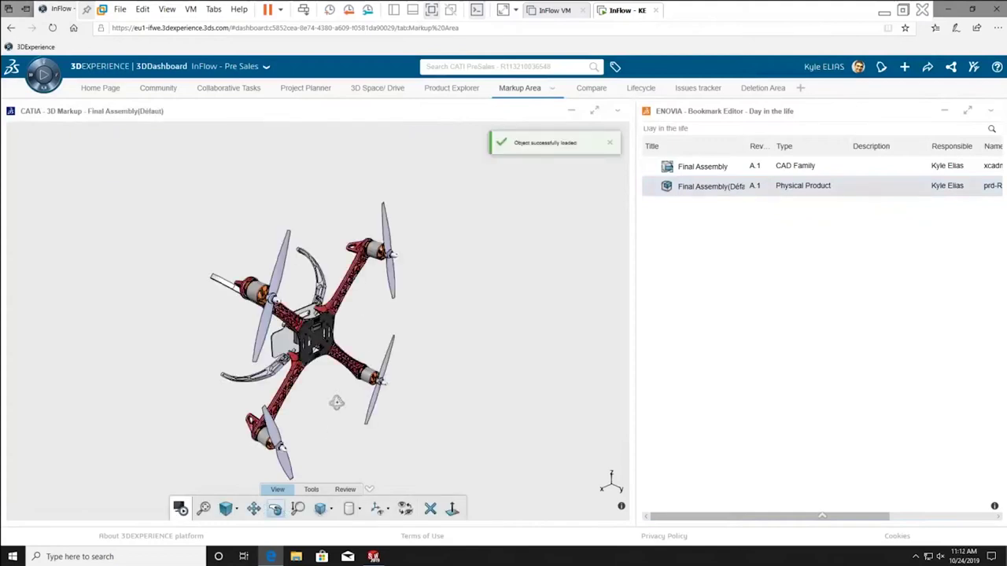
{"action": "left_click_drag", "start_coordinate": [320, 400], "coordinate": [144, 126]}
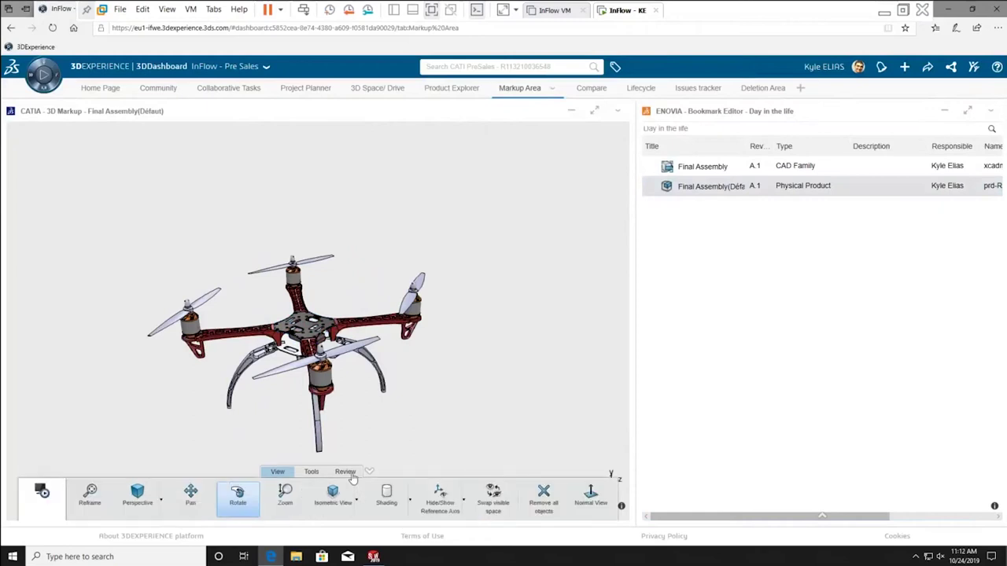
Step: Load the "Camera mount markup" on the drone assembly and view its first and second slides
{"action": "left_click", "coordinate": [348, 472]}
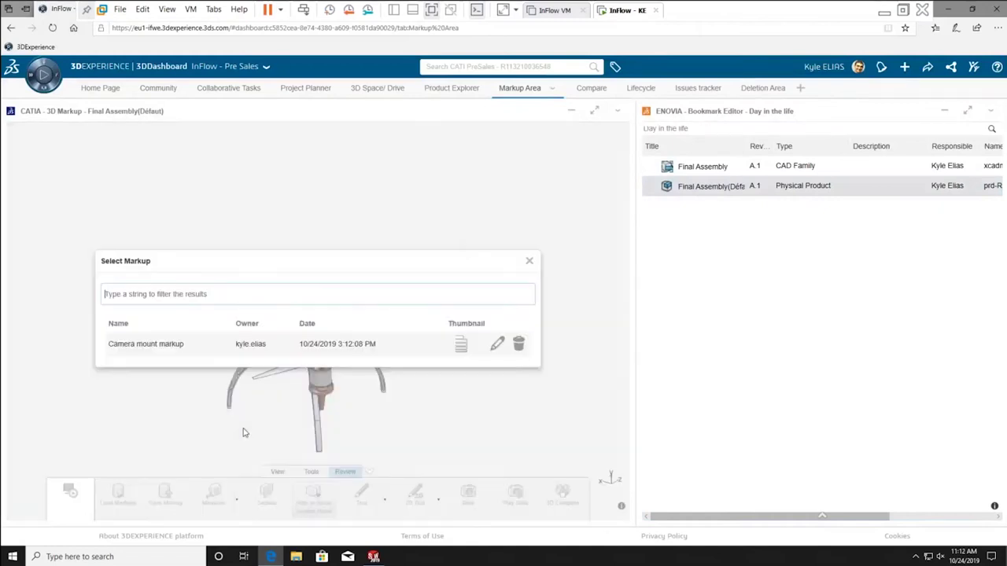
{"action": "left_click", "coordinate": [161, 346]}
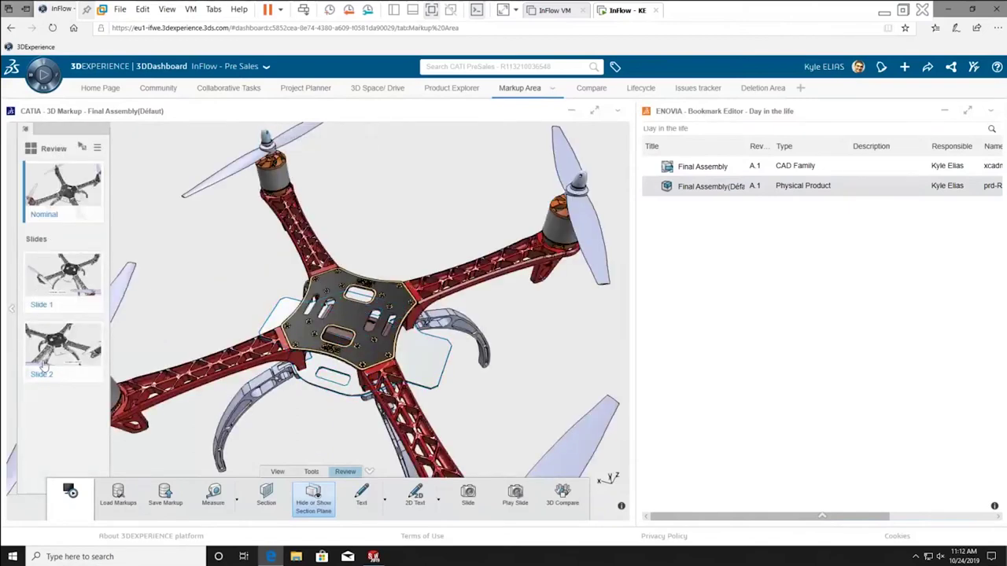
{"action": "left_click", "coordinate": [76, 299]}
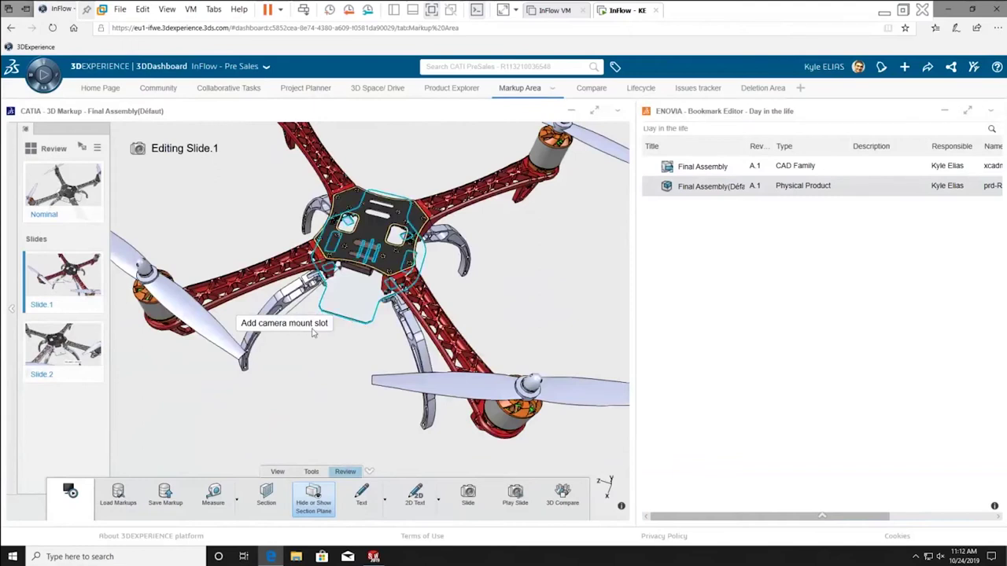
{"action": "left_click", "coordinate": [79, 356]}
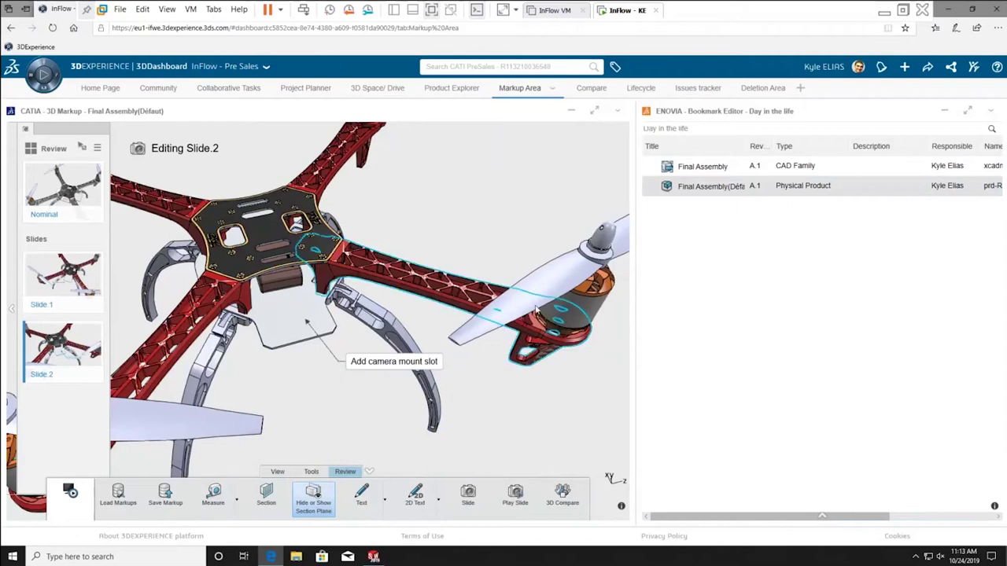
Step: Go to the Product Explorer, hide the bookmark tree and load Final Assembly(Défaut) into Product Structure Explore
{"action": "left_click", "coordinate": [451, 88]}
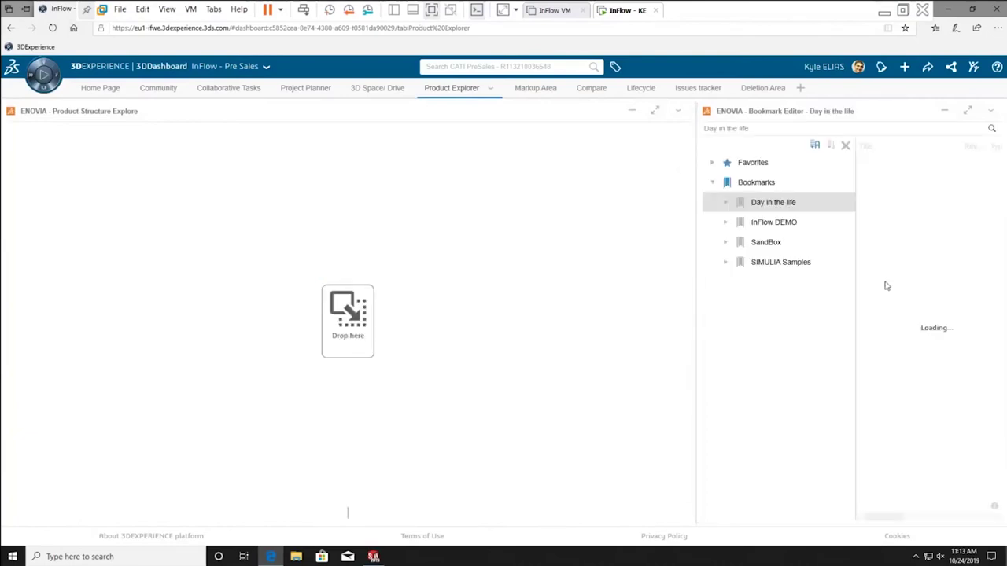
{"action": "left_click", "coordinate": [846, 146]}
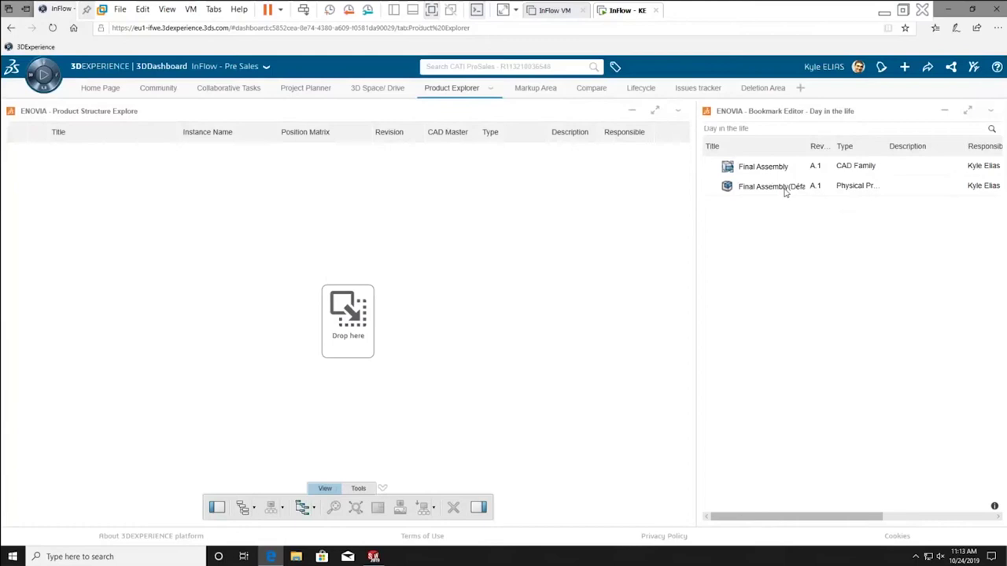
{"action": "left_click", "coordinate": [785, 189]}
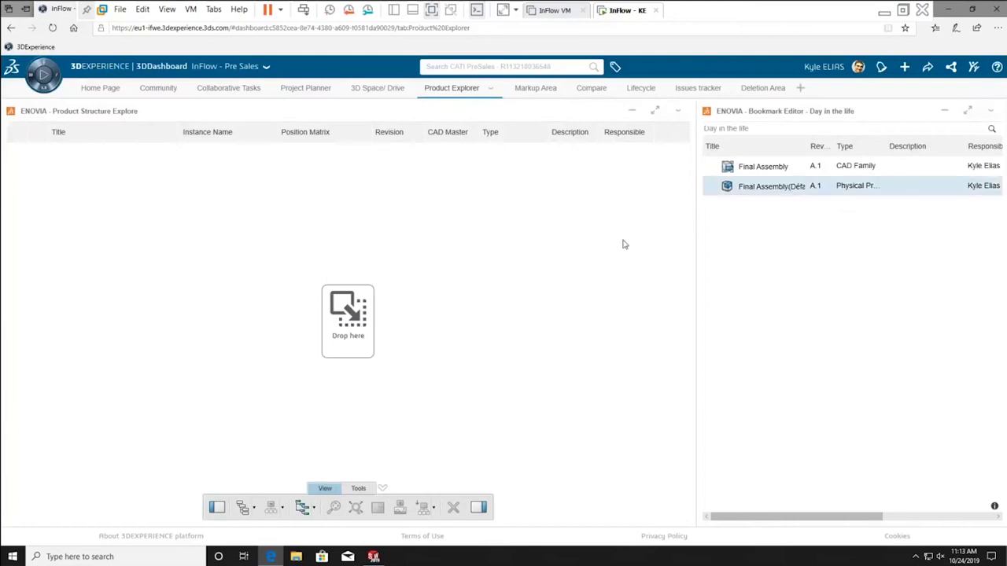
{"action": "left_click_drag", "start_coordinate": [767, 186], "coordinate": [394, 263]}
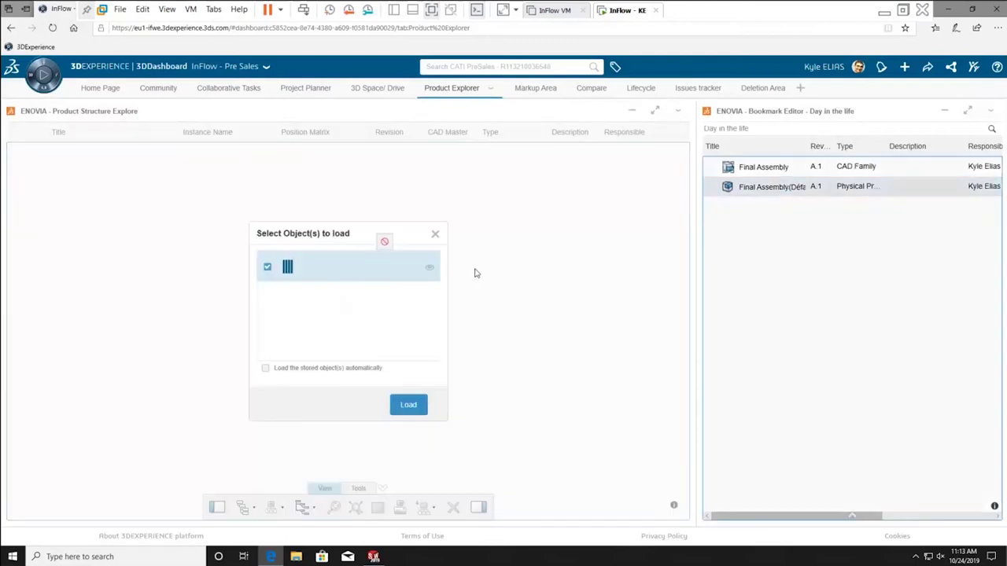
{"action": "left_click", "coordinate": [435, 233]}
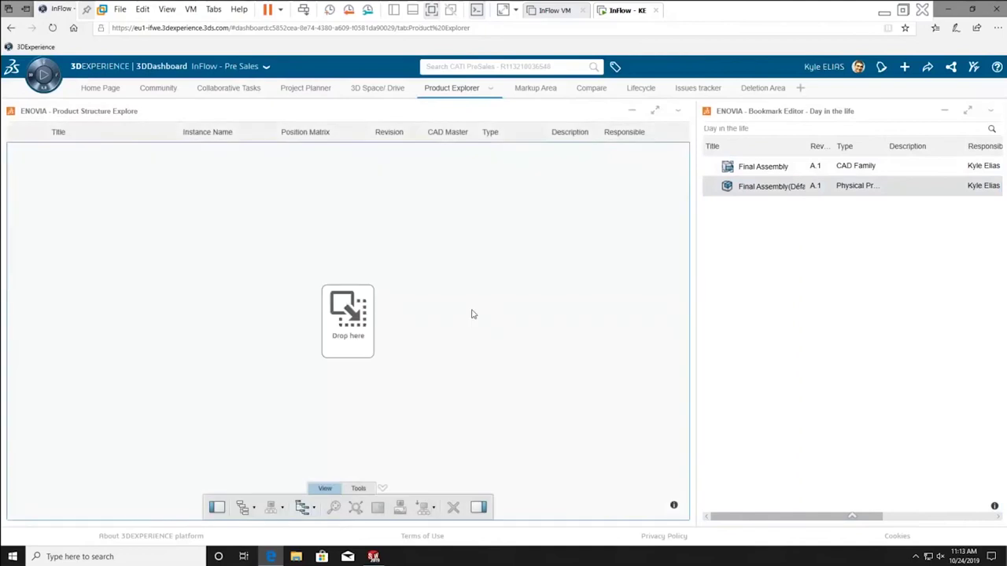
{"action": "left_click", "coordinate": [782, 190]}
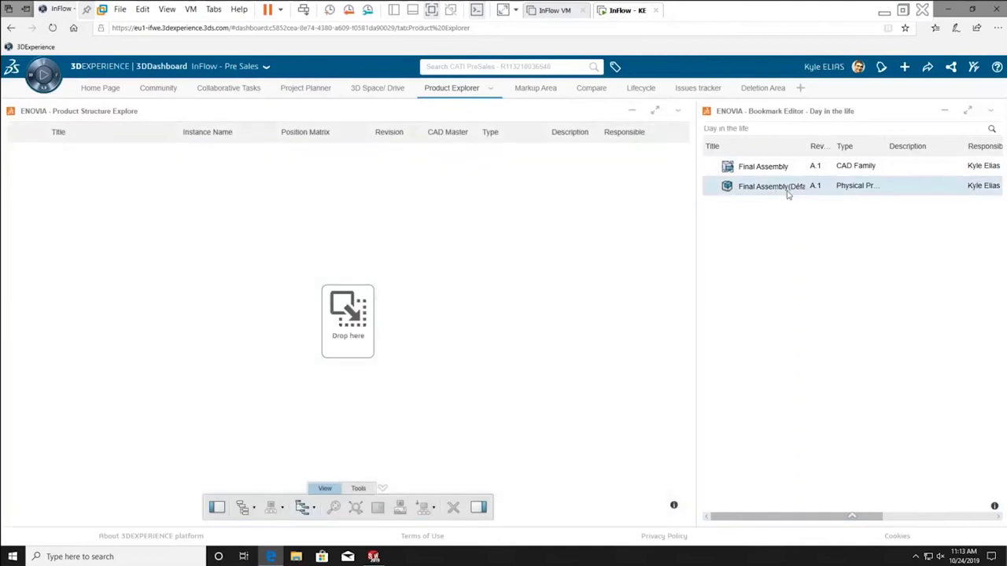
{"action": "left_click_drag", "start_coordinate": [719, 231], "coordinate": [514, 254]}
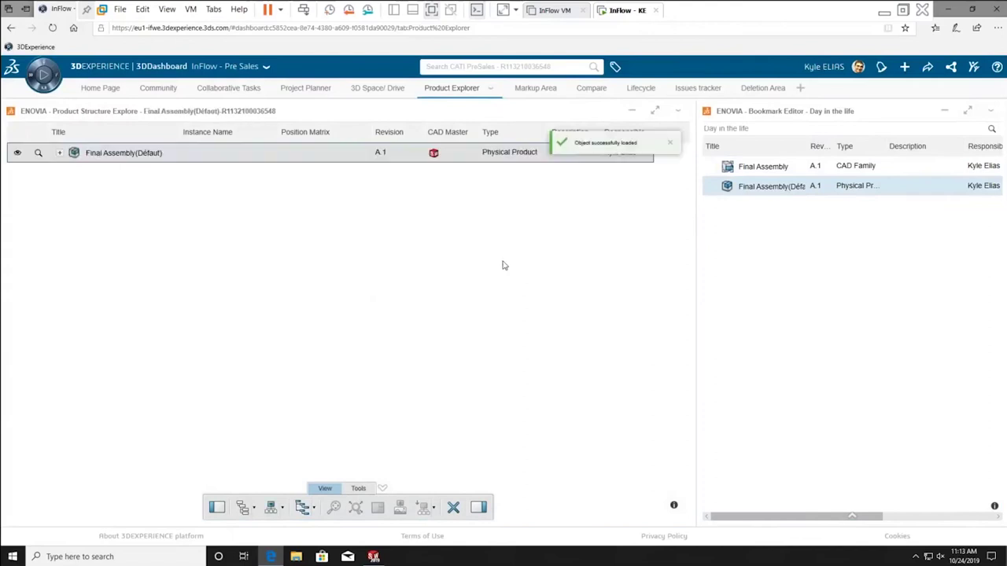
Step: Expand Final Assembly(Défaut) in the product structure and open it with SOLIDWORKS
{"action": "left_click", "coordinate": [113, 189]}
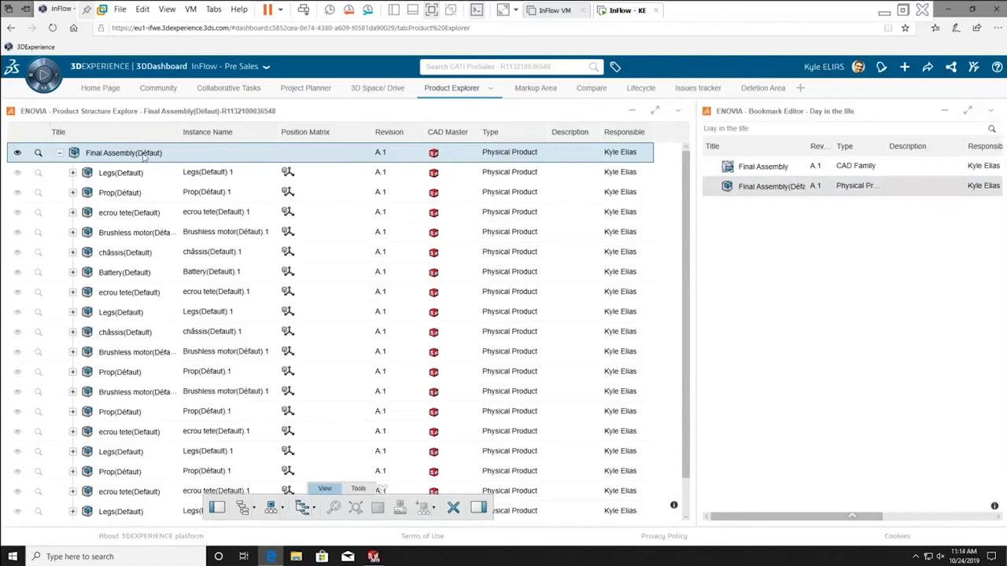
{"action": "right_click", "coordinate": [144, 157]}
{"action": "mouse_move", "coordinate": [173, 166]}
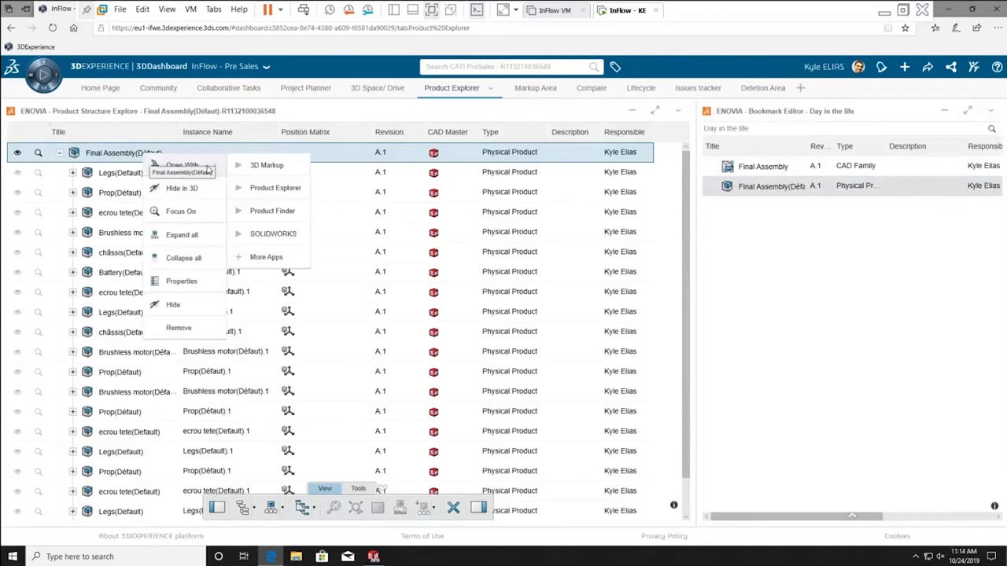
{"action": "left_click", "coordinate": [275, 234]}
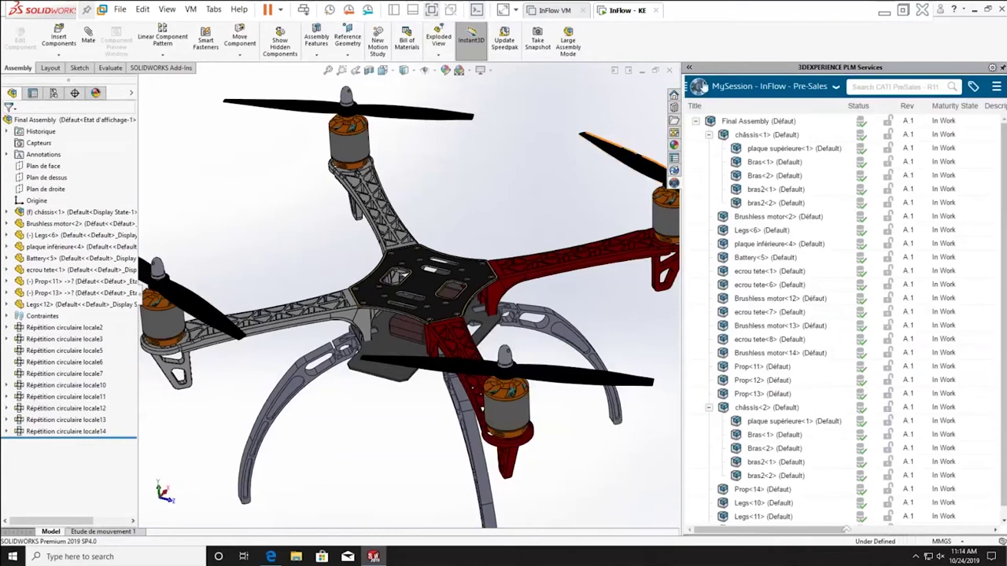
Step: Review the details and attachments of the "Add camera mount slots" task in Collaborative Tasks, and return to MySession
{"action": "left_click", "coordinate": [777, 86]}
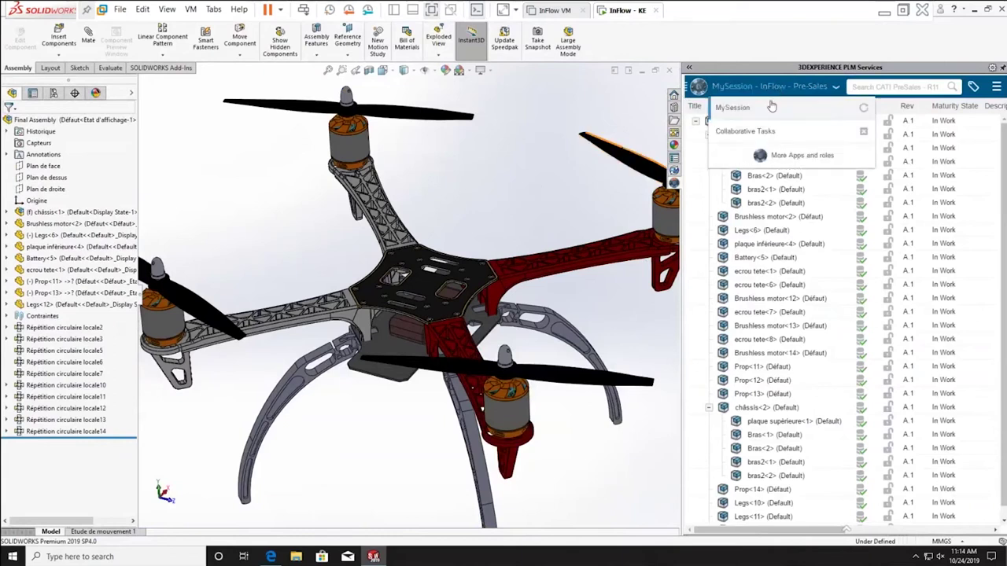
{"action": "left_click", "coordinate": [753, 134]}
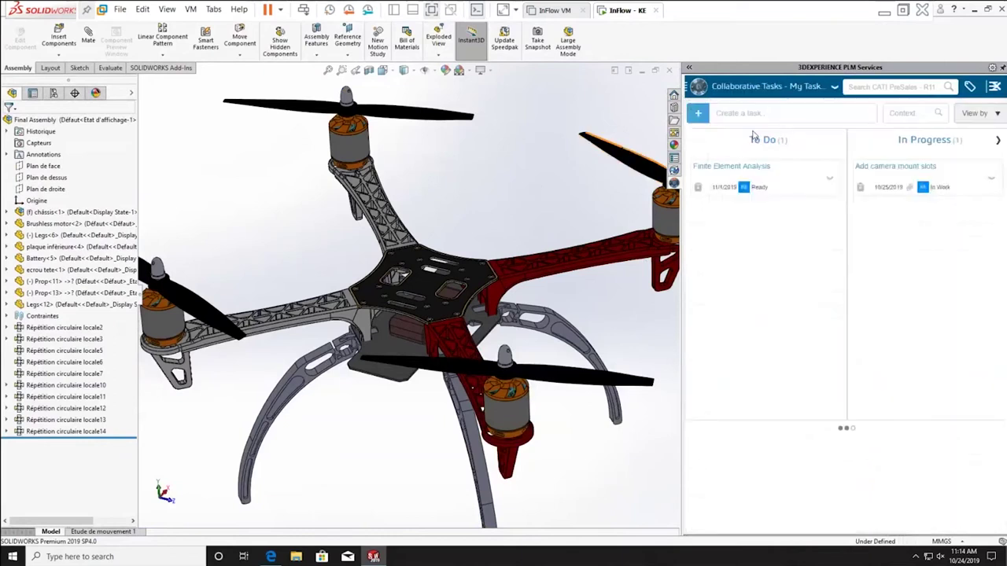
{"action": "left_click", "coordinate": [991, 179]}
{"action": "left_click", "coordinate": [978, 201]}
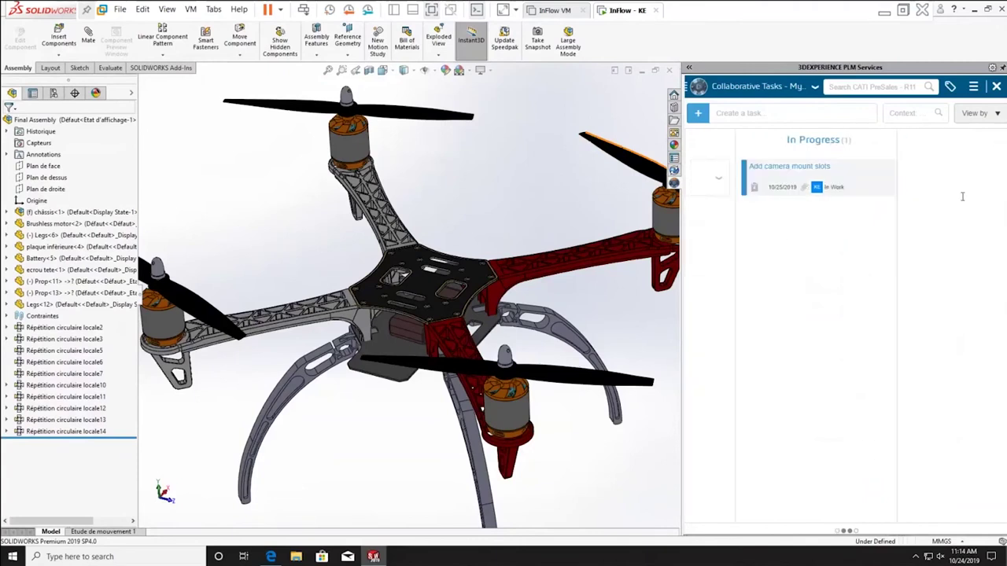
{"action": "scroll", "coordinate": [944, 314], "scroll_direction": "down", "scroll_amount": 3}
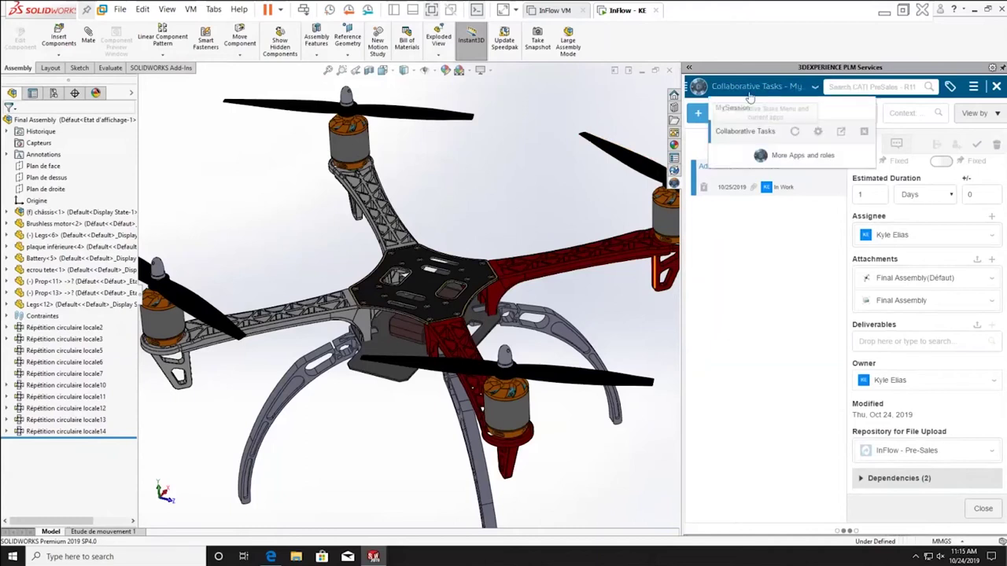
{"action": "left_click", "coordinate": [674, 169]}
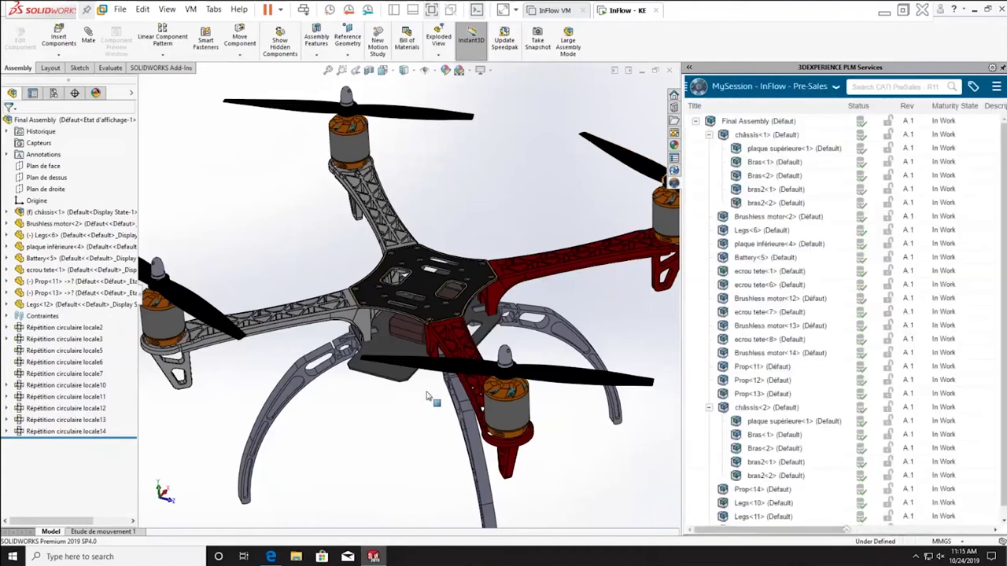
Step: Select the drone's lower plate in the assembly and reserve plaque inférieure<4> (Default)
{"action": "middle_click_drag", "start_coordinate": [441, 339], "coordinate": [458, 386]}
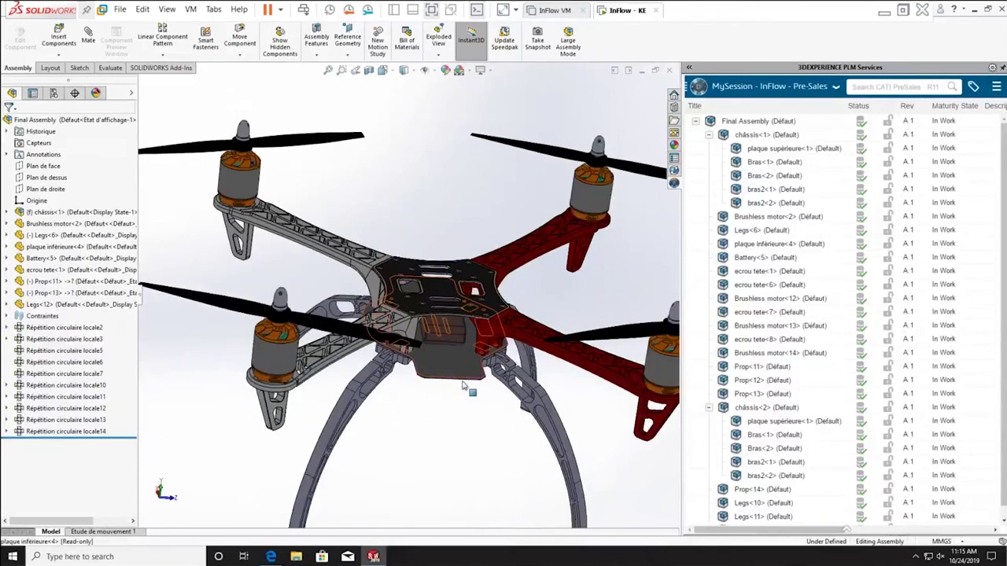
{"action": "left_click", "coordinate": [466, 384]}
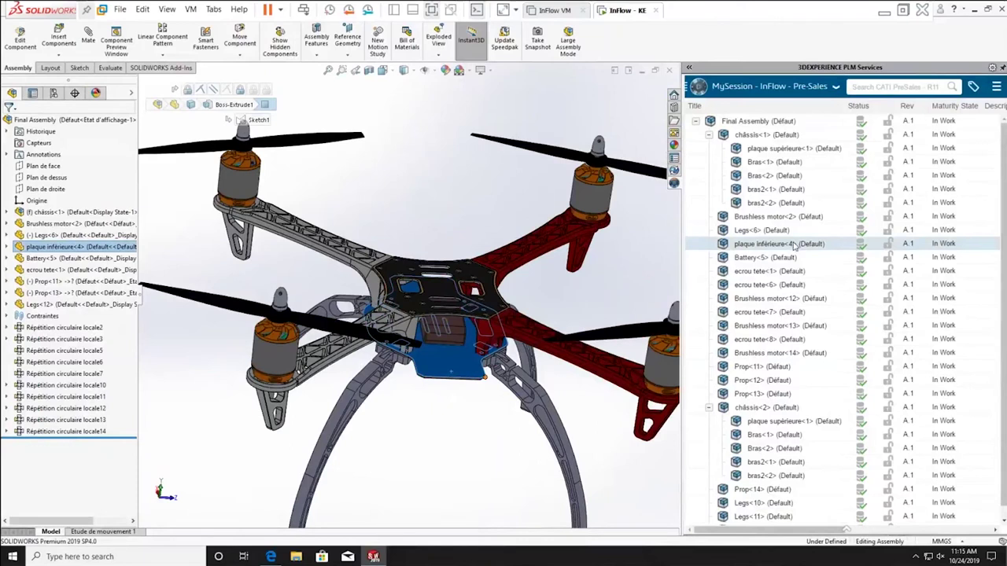
{"action": "right_click", "coordinate": [793, 246]}
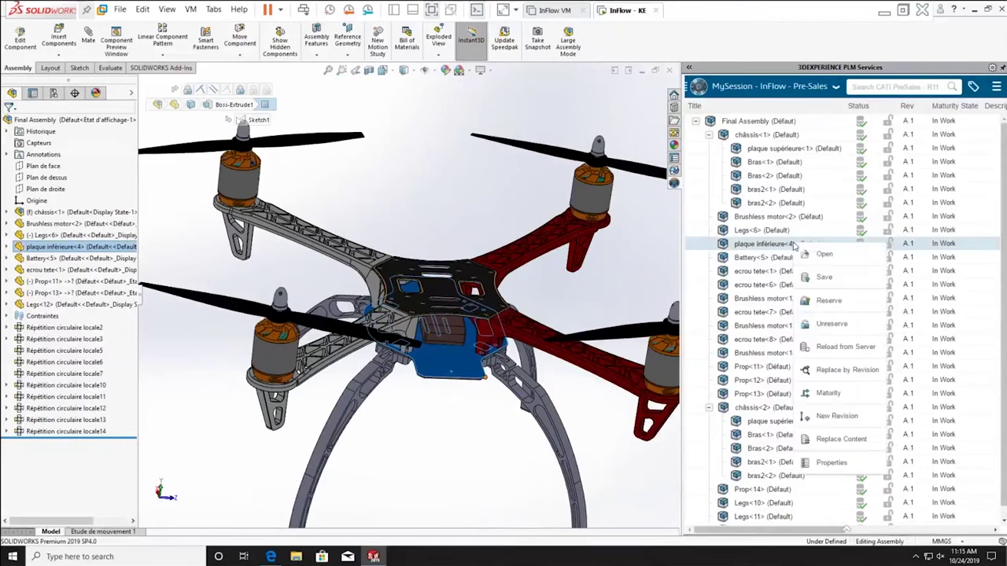
{"action": "left_click", "coordinate": [848, 305]}
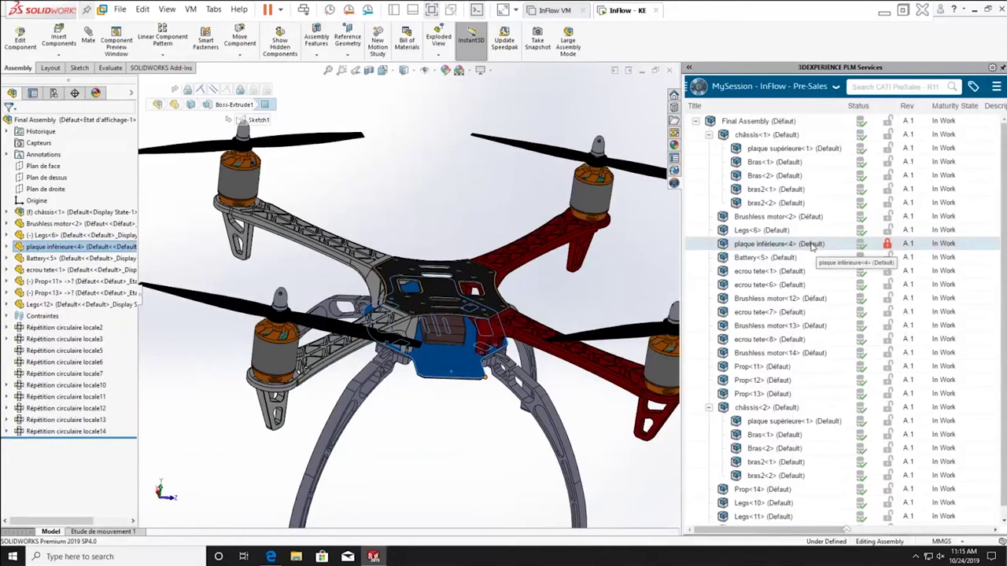
{"action": "right_click", "coordinate": [811, 245]}
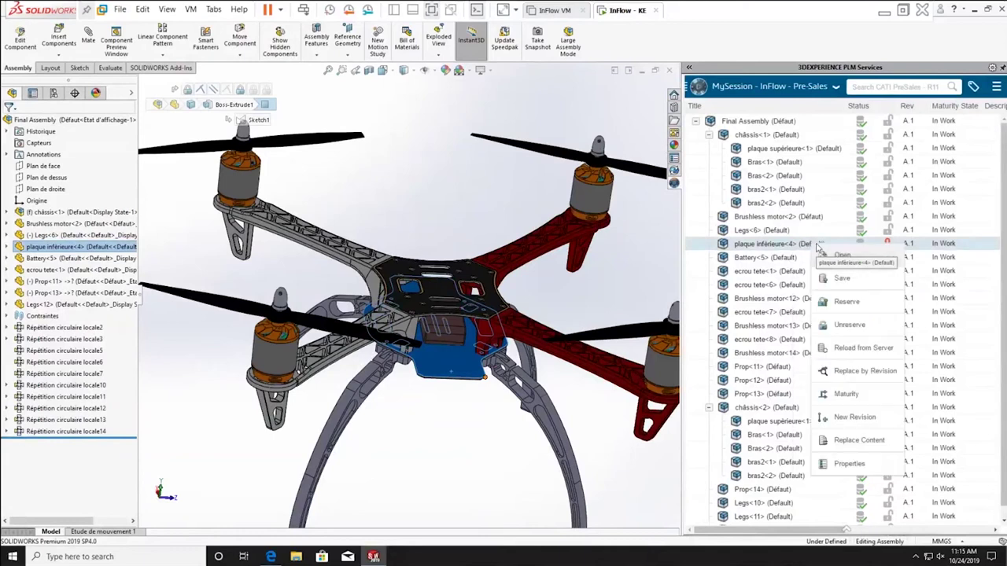
{"action": "left_click", "coordinate": [853, 417]}
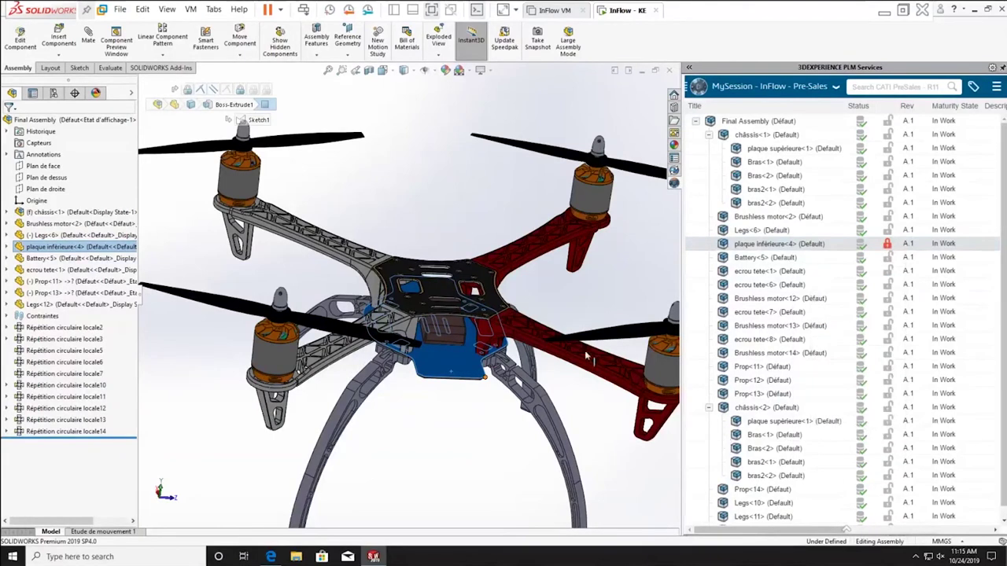
{"action": "left_click", "coordinate": [869, 321]}
{"action": "left_click_drag", "start_coordinate": [868, 321], "coordinate": [553, 310]}
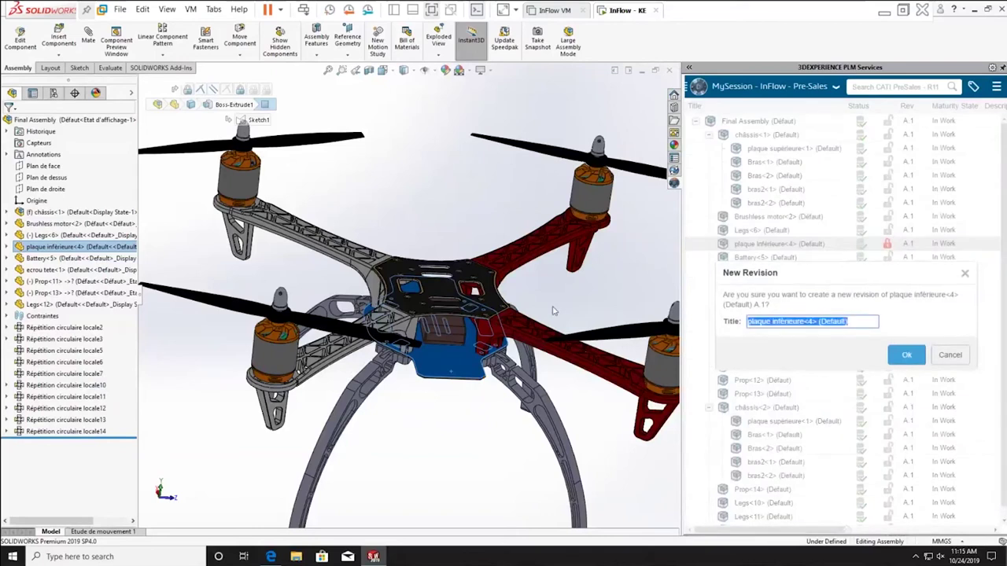
{"action": "type", "text": "Bottom plate"}
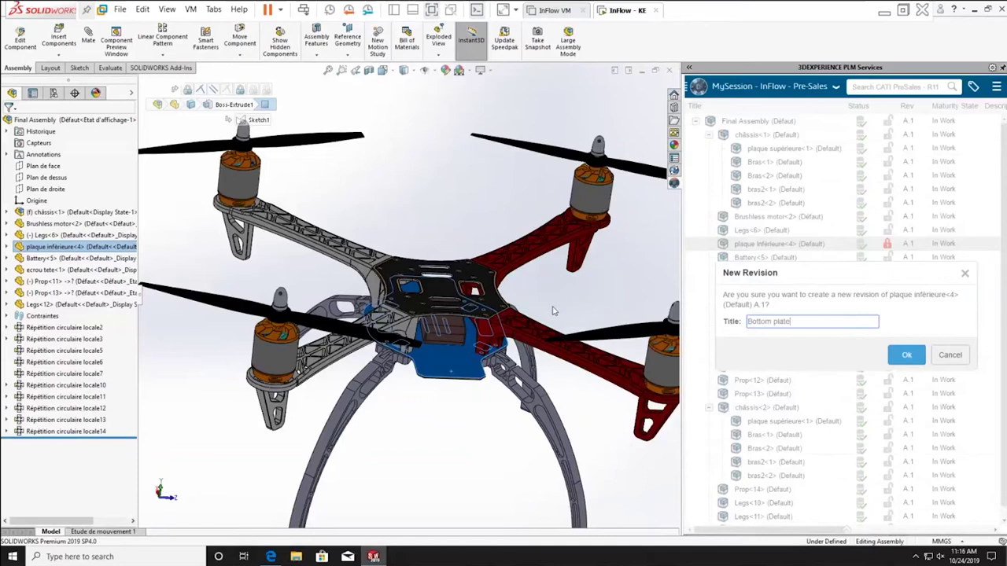
{"action": "left_click", "coordinate": [898, 358]}
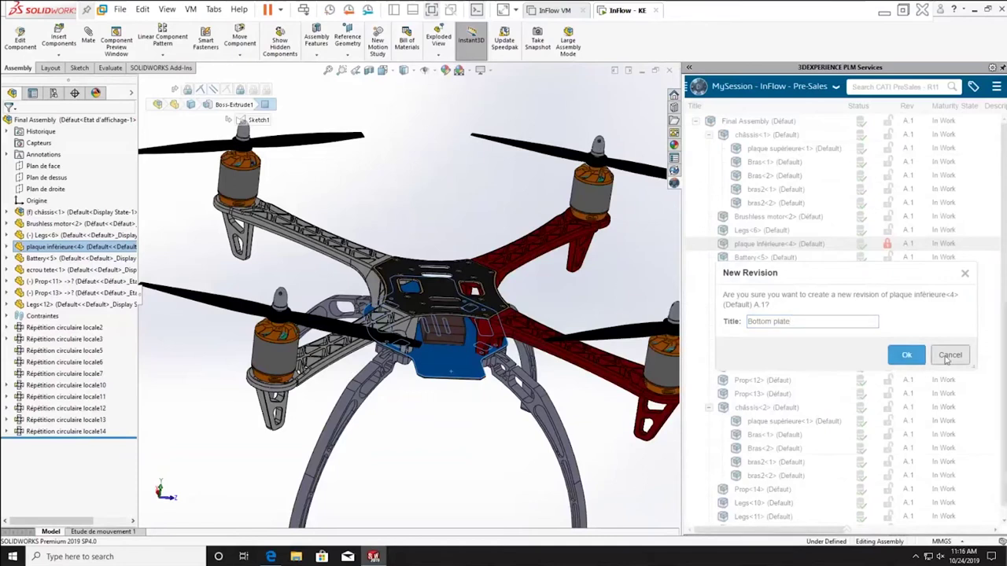
Step: Create a new revision of plaque inférieure<4> (Default), keeping the proposed title
{"action": "right_click", "coordinate": [802, 247]}
{"action": "left_click", "coordinate": [841, 417]}
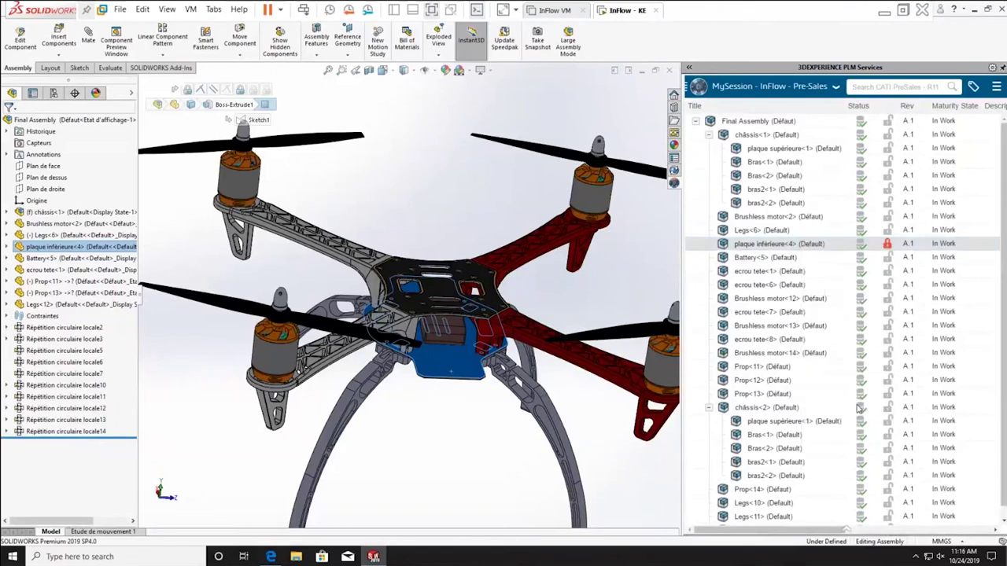
{"action": "left_click", "coordinate": [901, 355]}
Step: Replace plaque inférieure<4> in the assembly with revision B.1 and reserve that revision
{"action": "right_click", "coordinate": [826, 249]}
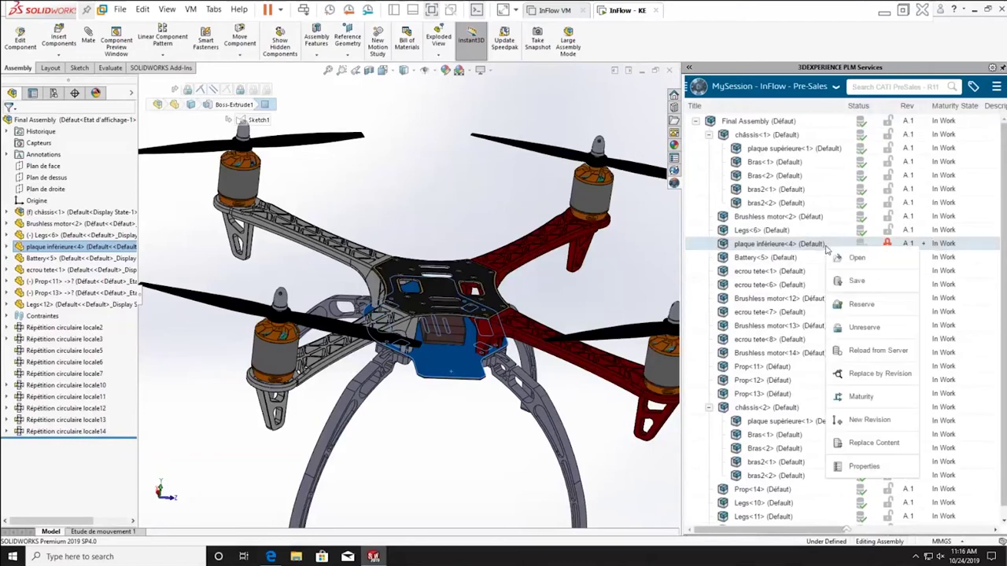
{"action": "left_click", "coordinate": [891, 377]}
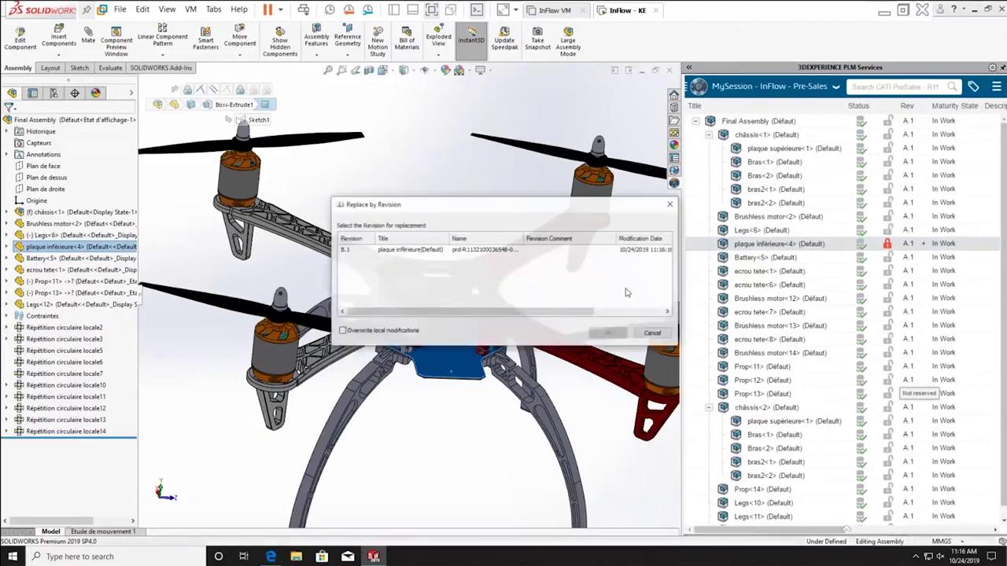
{"action": "left_click", "coordinate": [353, 250]}
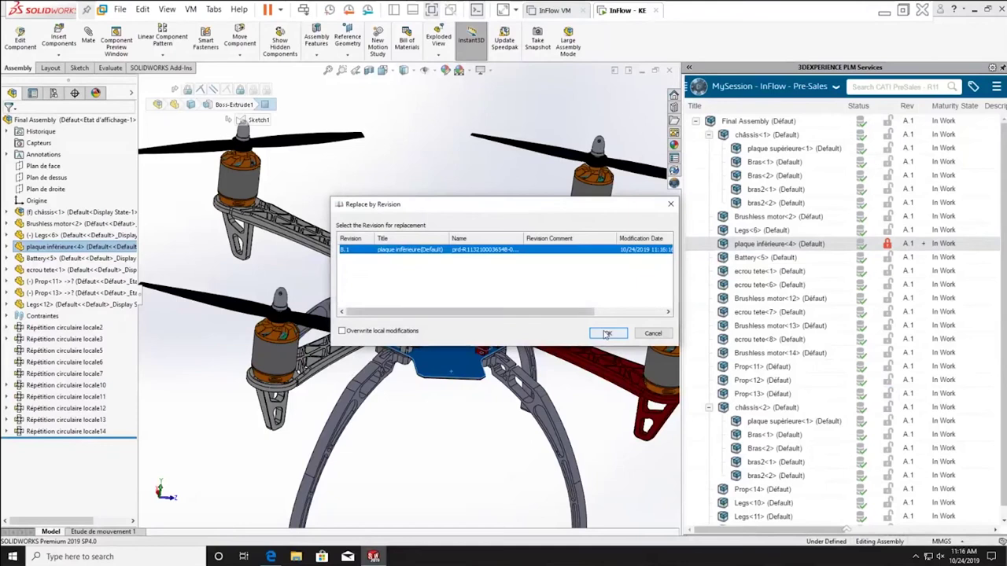
{"action": "left_click", "coordinate": [606, 334]}
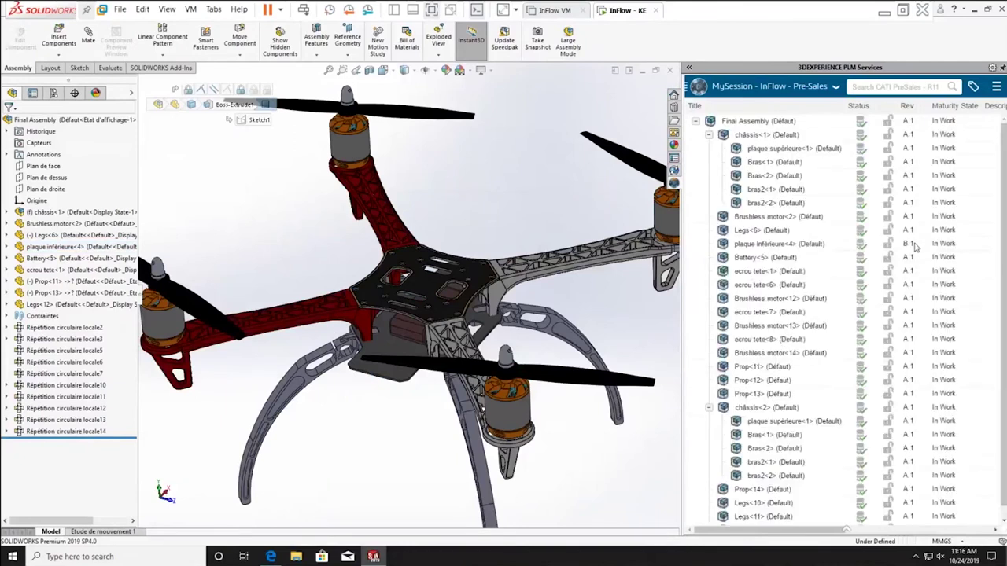
{"action": "right_click", "coordinate": [829, 247]}
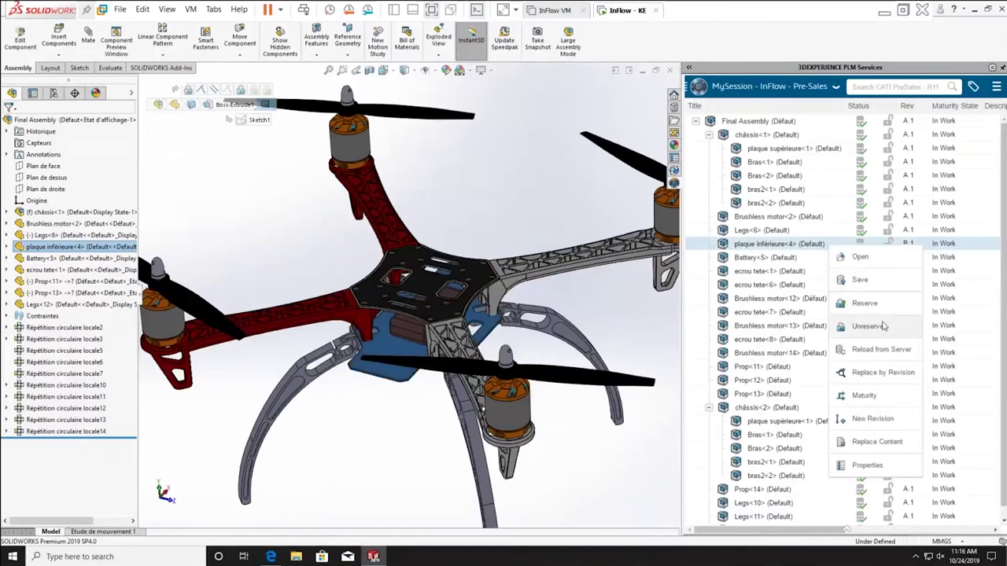
{"action": "left_click", "coordinate": [866, 303]}
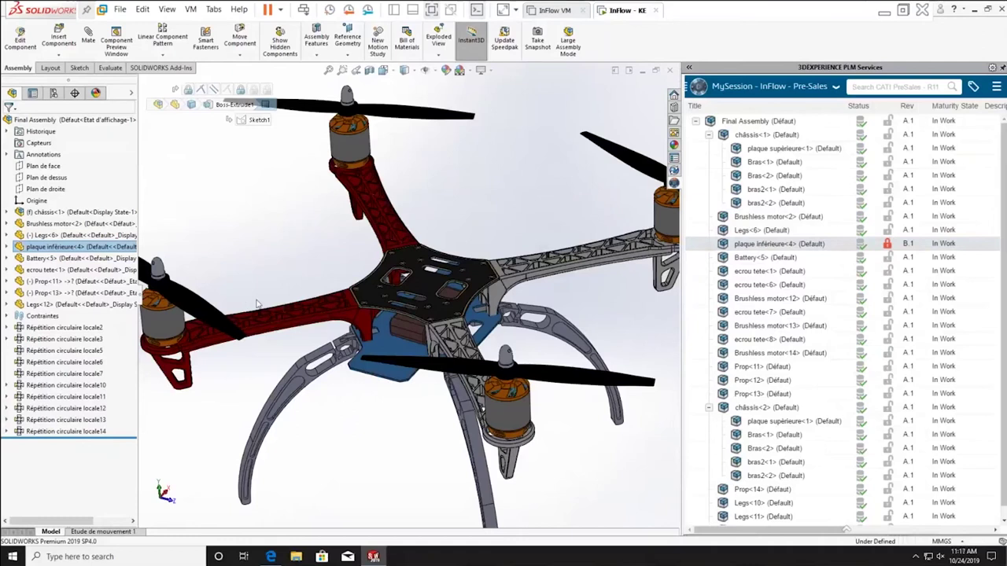
Step: Unsuppress Cut-Extrude1 in plaque inférieure<4> and inspect the camera mount slots on the lower plate
{"action": "left_click", "coordinate": [8, 247]}
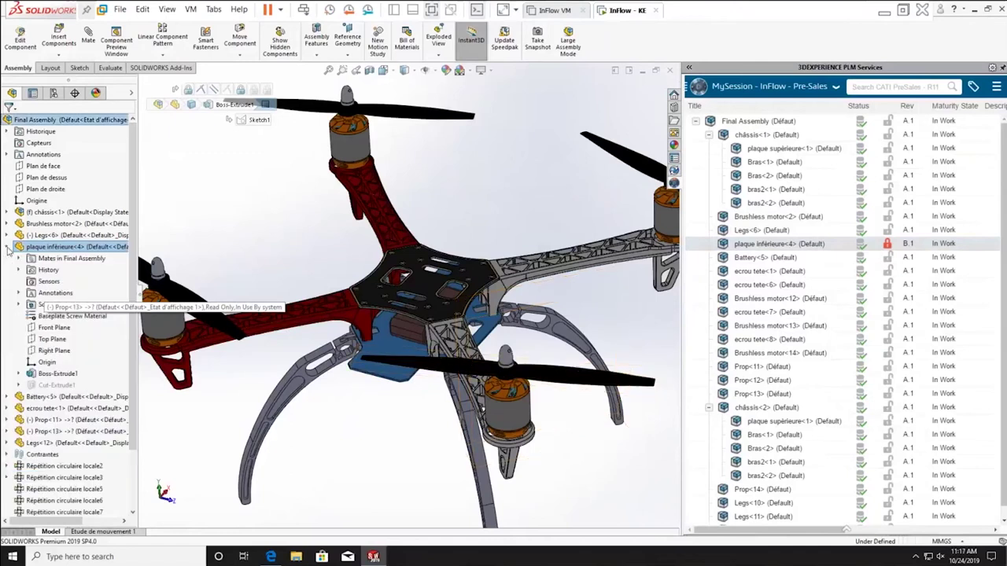
{"action": "right_click", "coordinate": [58, 385]}
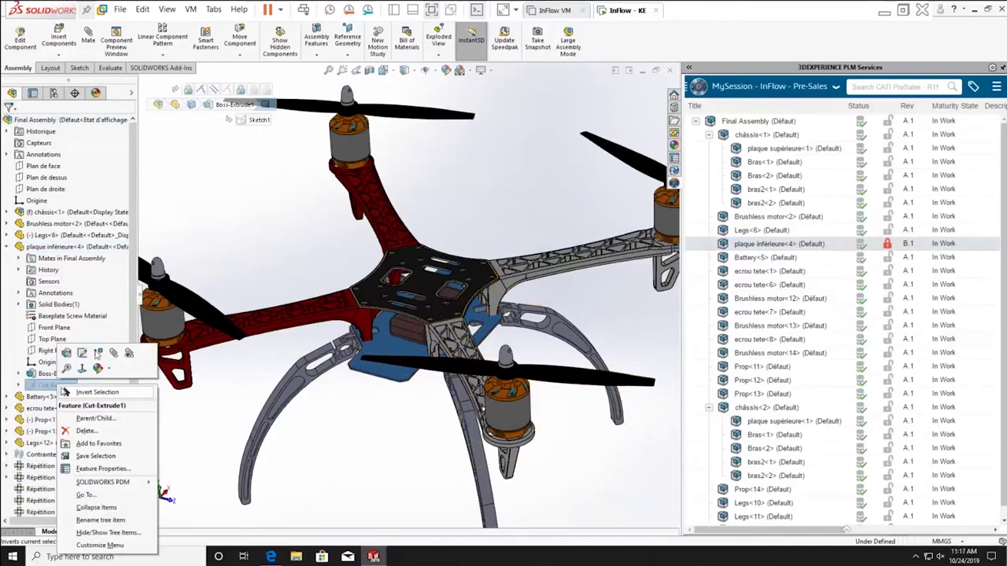
{"action": "left_click", "coordinate": [98, 353]}
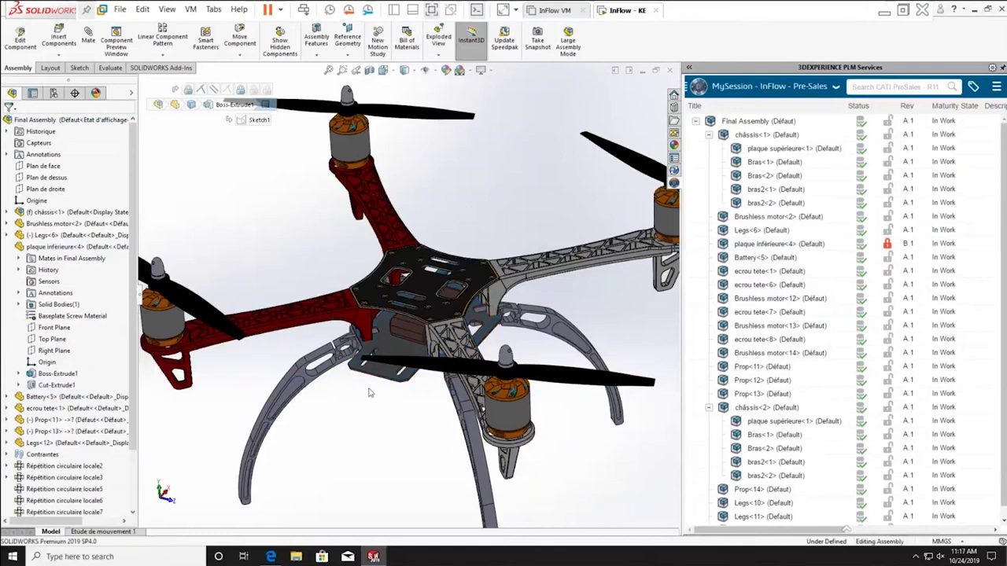
{"action": "middle_click_drag", "start_coordinate": [378, 393], "coordinate": [379, 363]}
{"action": "scroll", "coordinate": [378, 364], "scroll_direction": "up", "scroll_amount": 3}
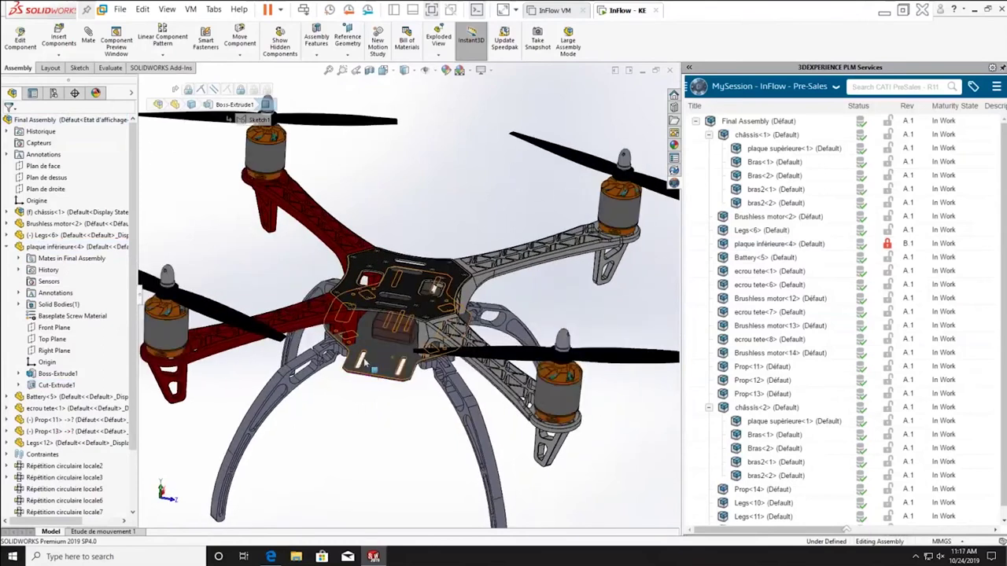
{"action": "scroll", "coordinate": [369, 369], "scroll_direction": "down", "scroll_amount": 2}
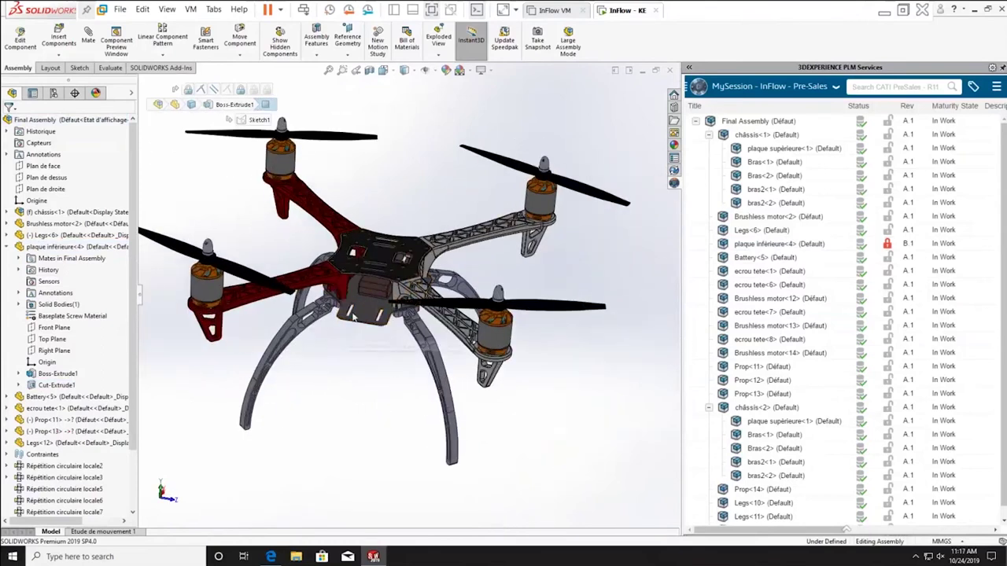
{"action": "scroll", "coordinate": [346, 315], "scroll_direction": "down", "scroll_amount": 2}
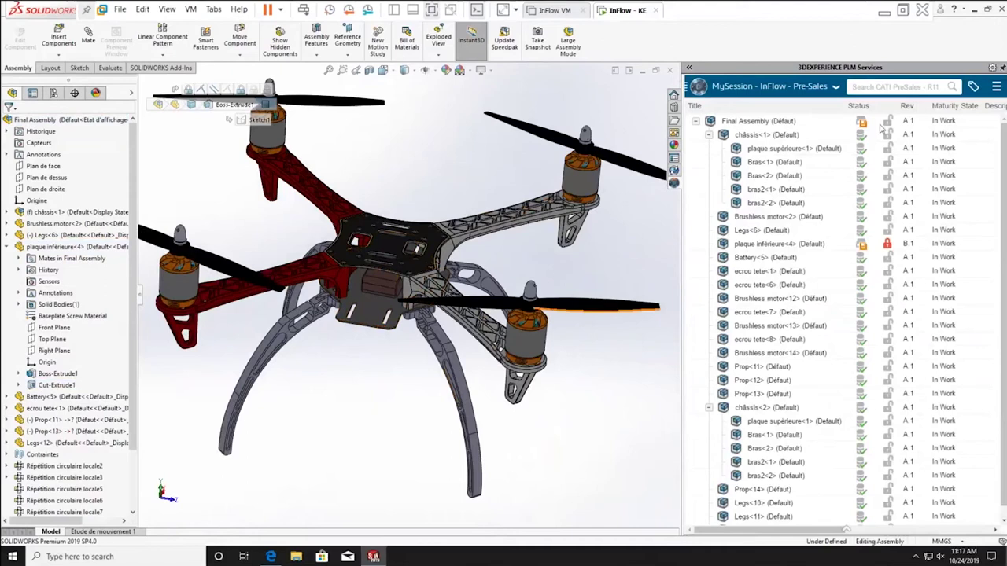
Step: Reserve Final Assembly (Défaut) and save it to 3DEXPERIENCE with the revision comment "Added camera mount slot"
{"action": "right_click", "coordinate": [826, 124]}
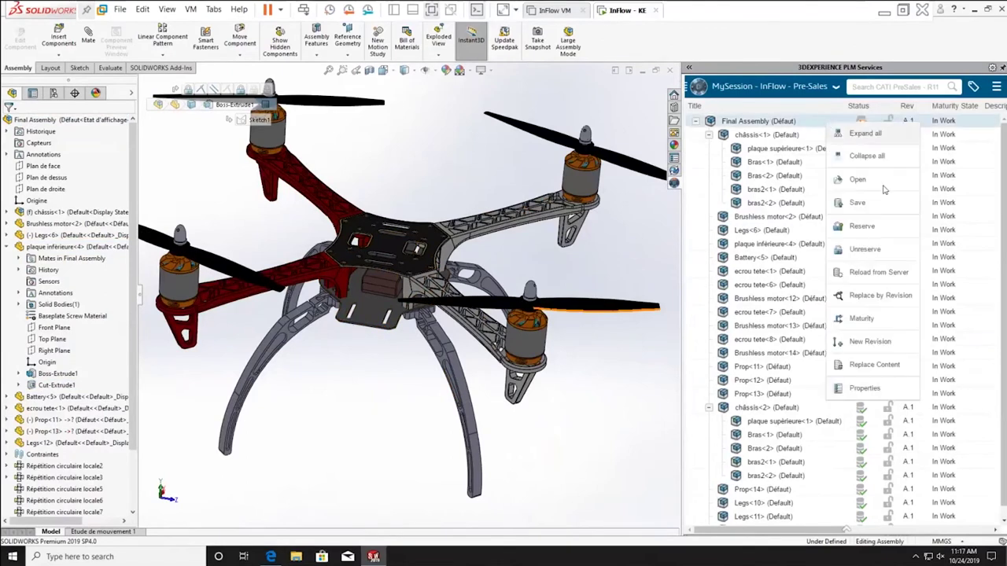
{"action": "left_click", "coordinate": [879, 228]}
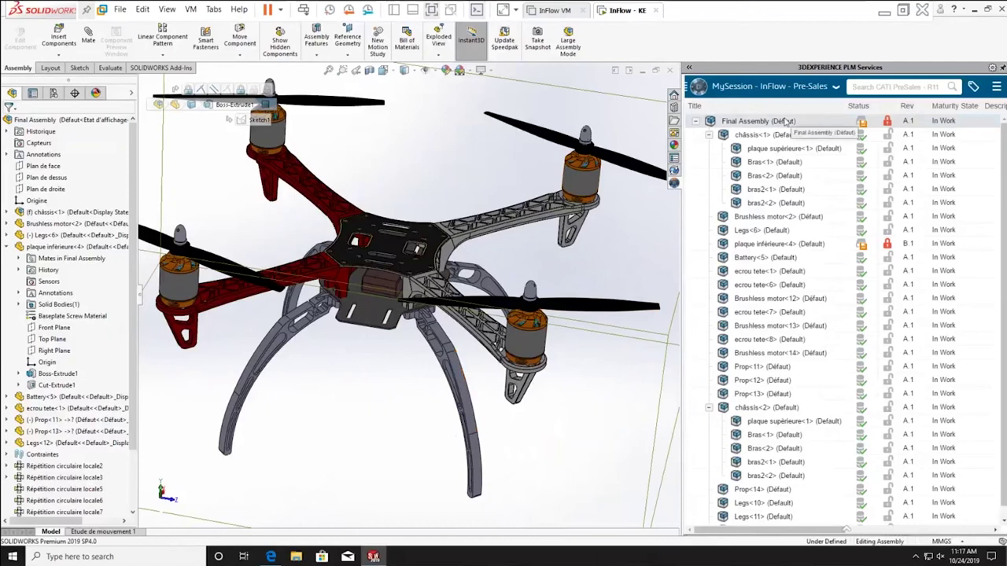
{"action": "right_click", "coordinate": [784, 123]}
{"action": "left_click", "coordinate": [821, 196]}
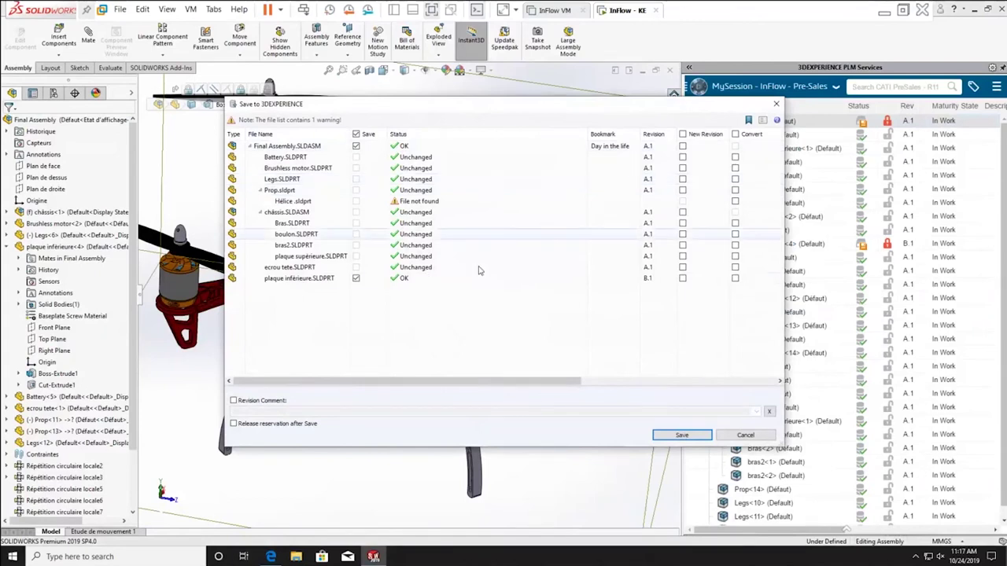
{"action": "left_click", "coordinate": [252, 401]}
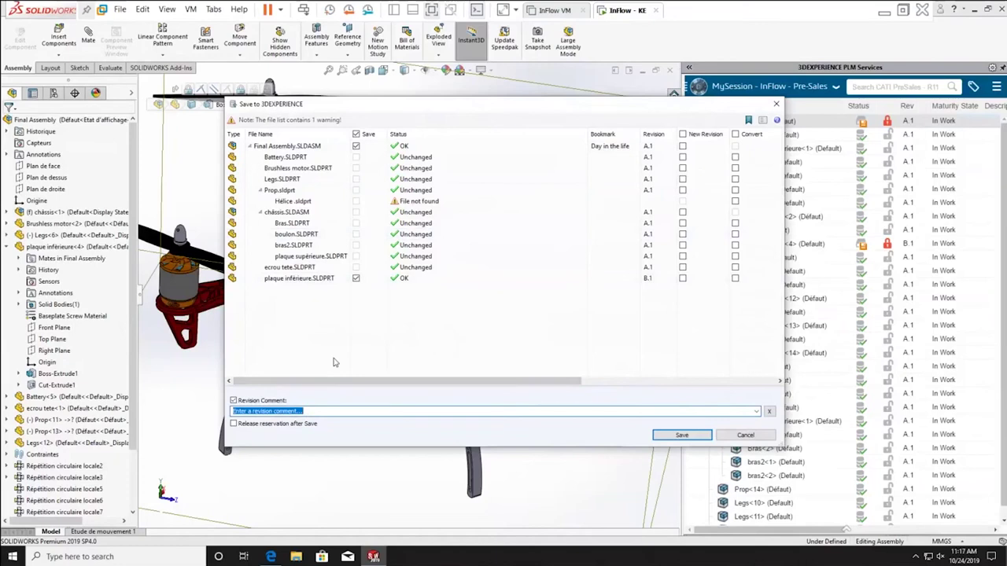
{"action": "type", "text": "Add "}
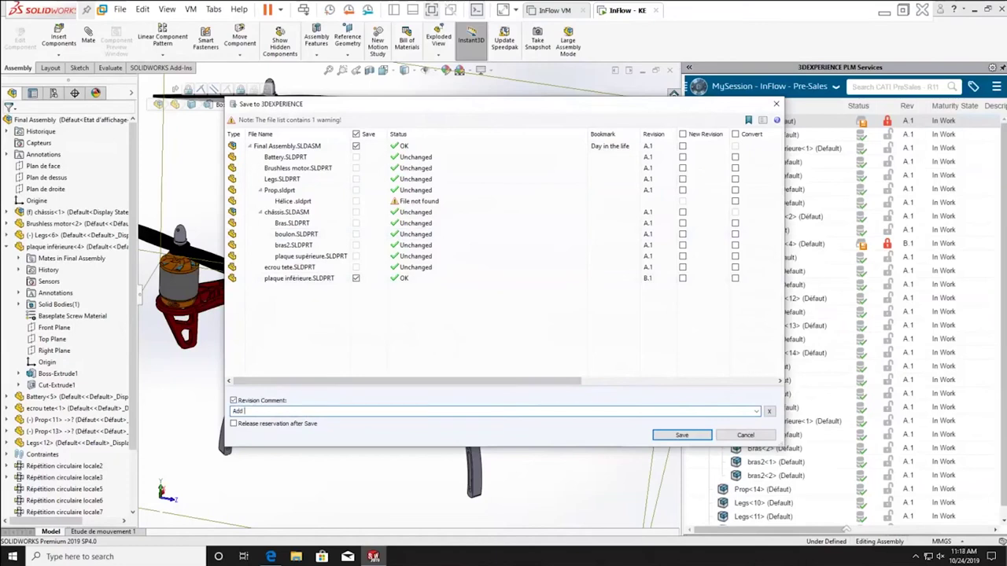
{"action": "type", "text": "ed camera mount slot"}
{"action": "left_click", "coordinate": [669, 435]}
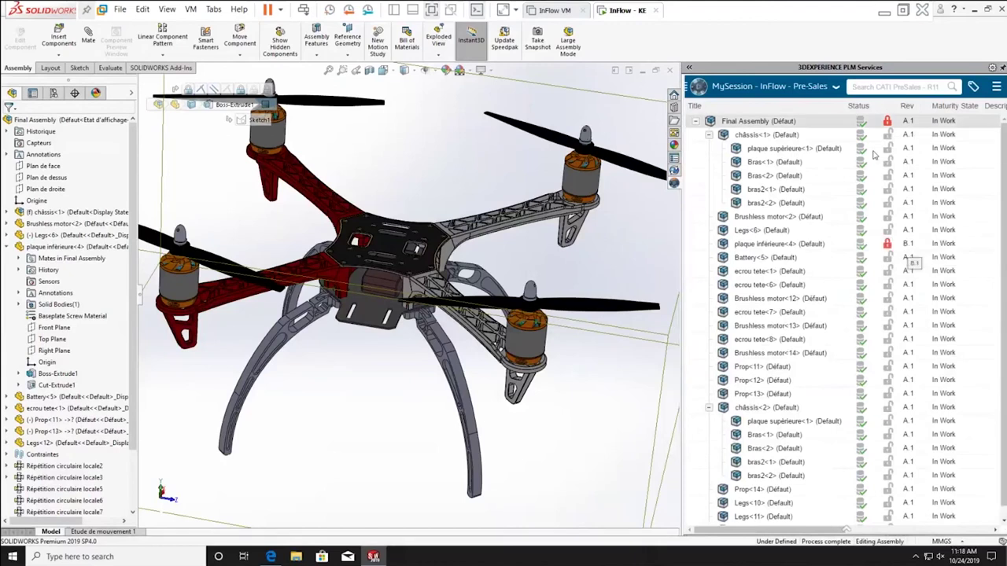
Step: Unreserve Final Assembly (Défaut) and plaque inférieure<4> (Default)
{"action": "right_click", "coordinate": [843, 121]}
{"action": "left_click", "coordinate": [914, 245]}
{"action": "right_click", "coordinate": [828, 246]}
{"action": "left_click", "coordinate": [865, 325]}
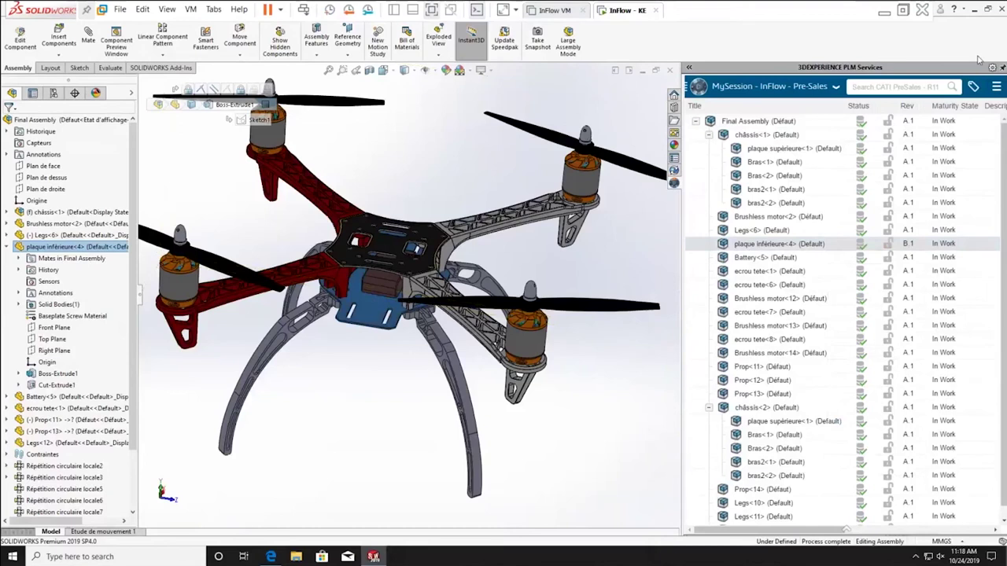
{"action": "left_click", "coordinate": [991, 15]}
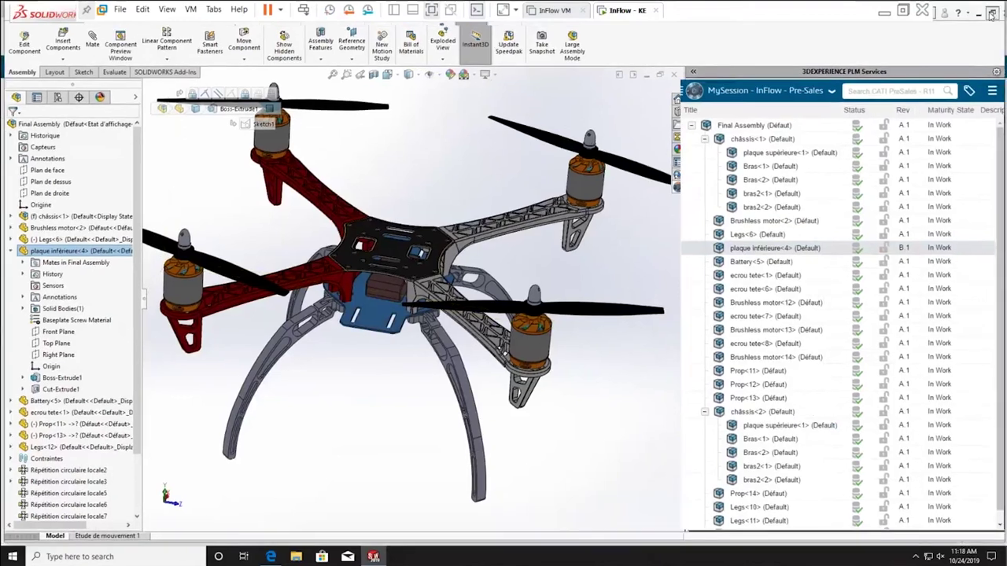
{"action": "left_click", "coordinate": [991, 15]}
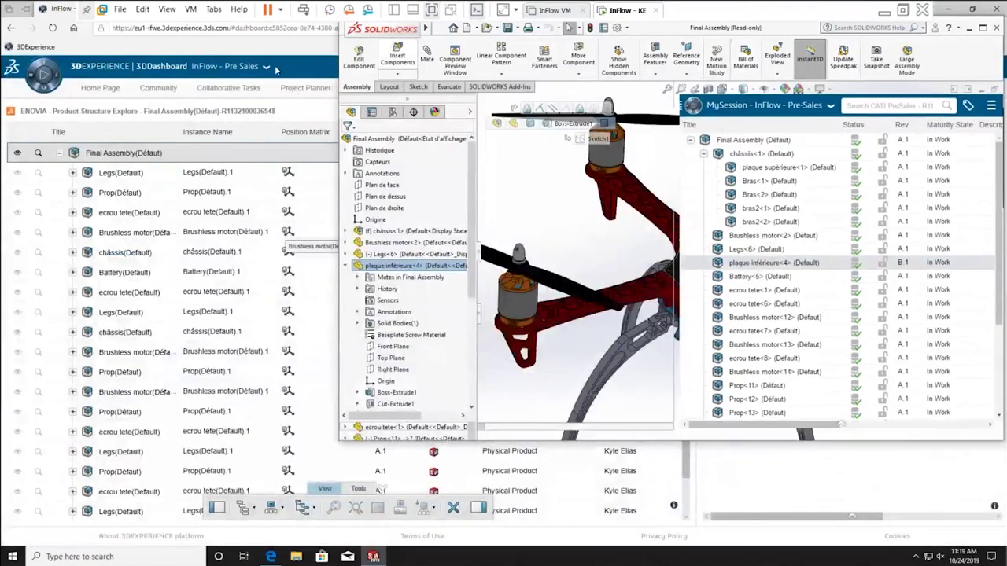
{"action": "left_click_drag", "start_coordinate": [753, 32], "coordinate": [626, 67]}
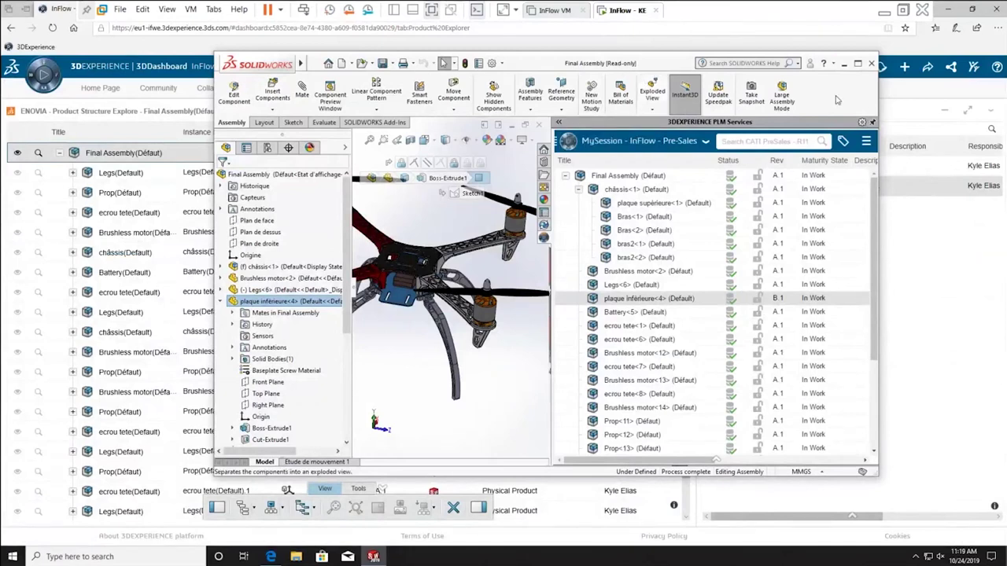
{"action": "left_click", "coordinate": [859, 65]}
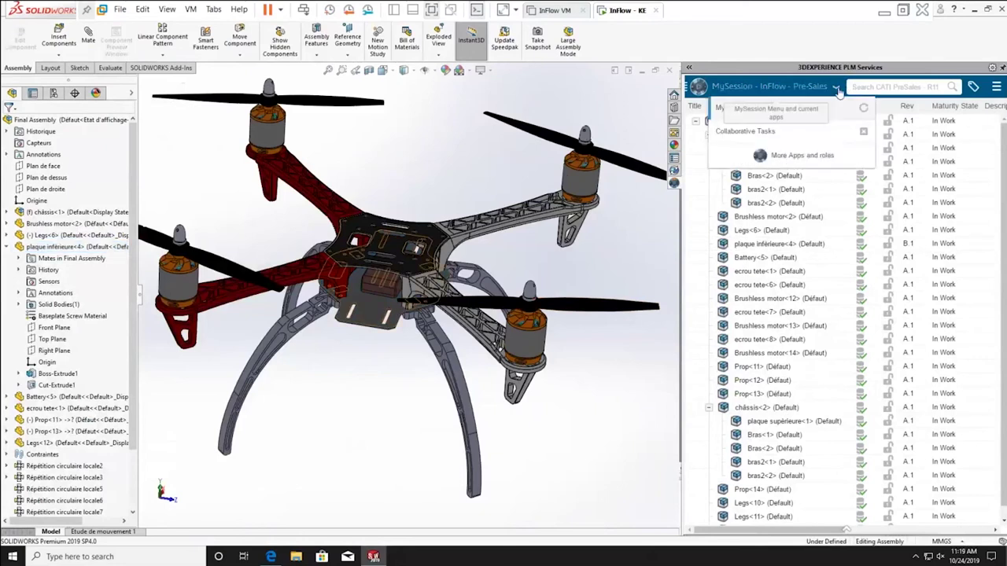
Step: Open Collaborative Tasks, close the task details and move the Add camera mount slots task from In Progress to Done
{"action": "mouse_move", "coordinate": [836, 87]}
{"action": "left_click", "coordinate": [794, 132]}
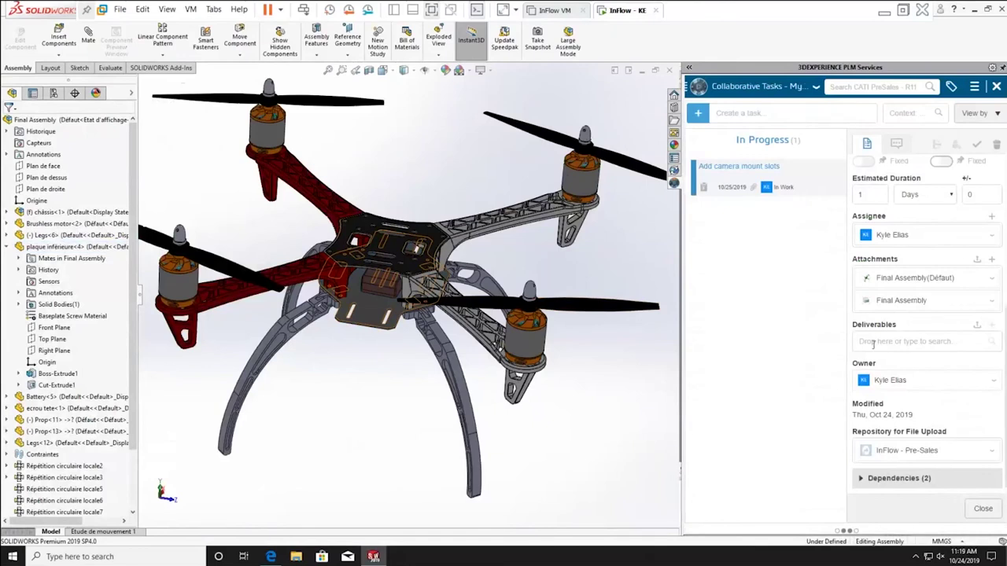
{"action": "left_click", "coordinate": [979, 508]}
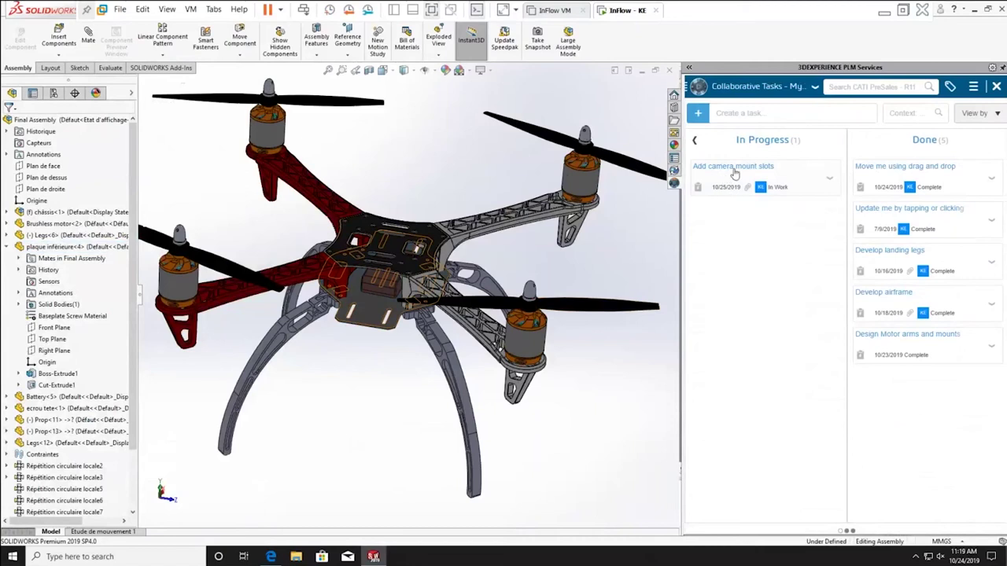
{"action": "left_click_drag", "start_coordinate": [733, 174], "coordinate": [948, 406]}
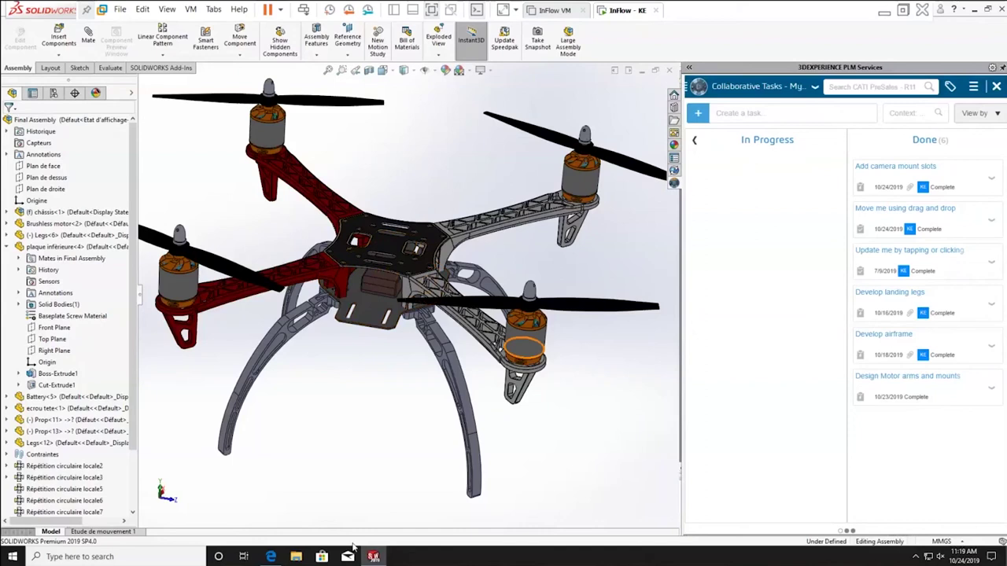
Step: Open the Compare page of the browser dashboard and look up plaque inférieure<4> in the SOLIDWORKS MySession structure
{"action": "left_click", "coordinate": [275, 558]}
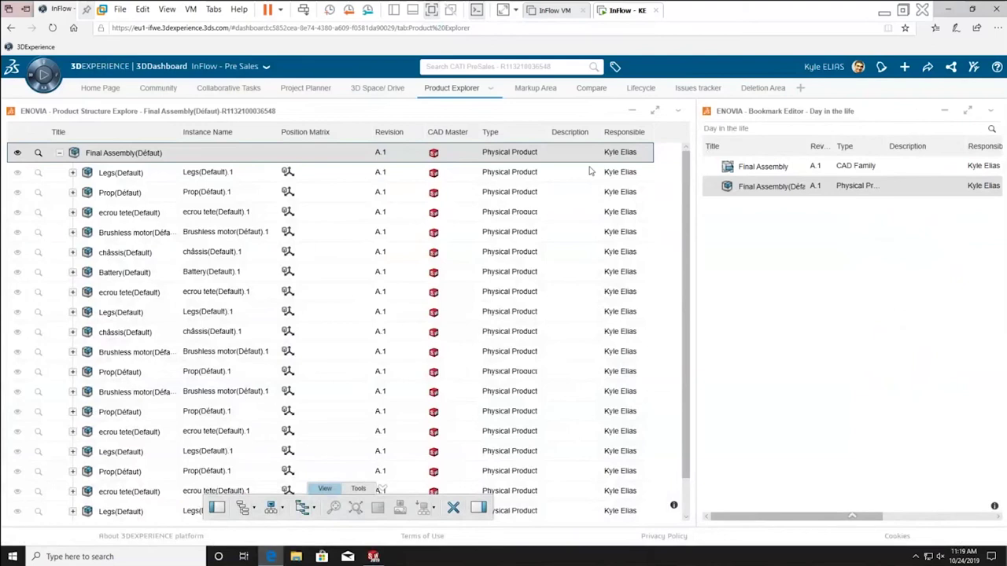
{"action": "left_click", "coordinate": [591, 89]}
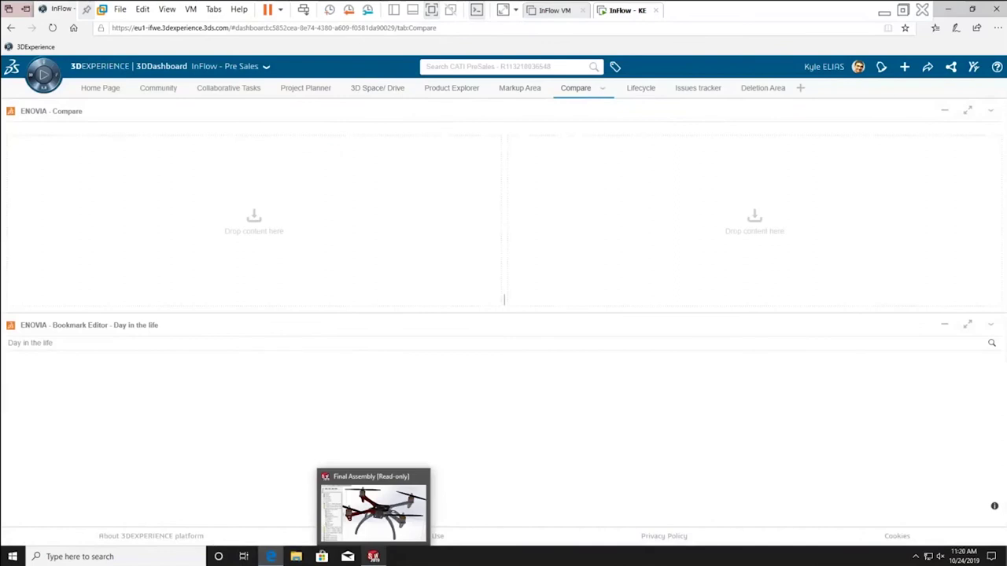
{"action": "left_click", "coordinate": [373, 556]}
{"action": "left_click", "coordinate": [755, 86]}
{"action": "left_click", "coordinate": [771, 112]}
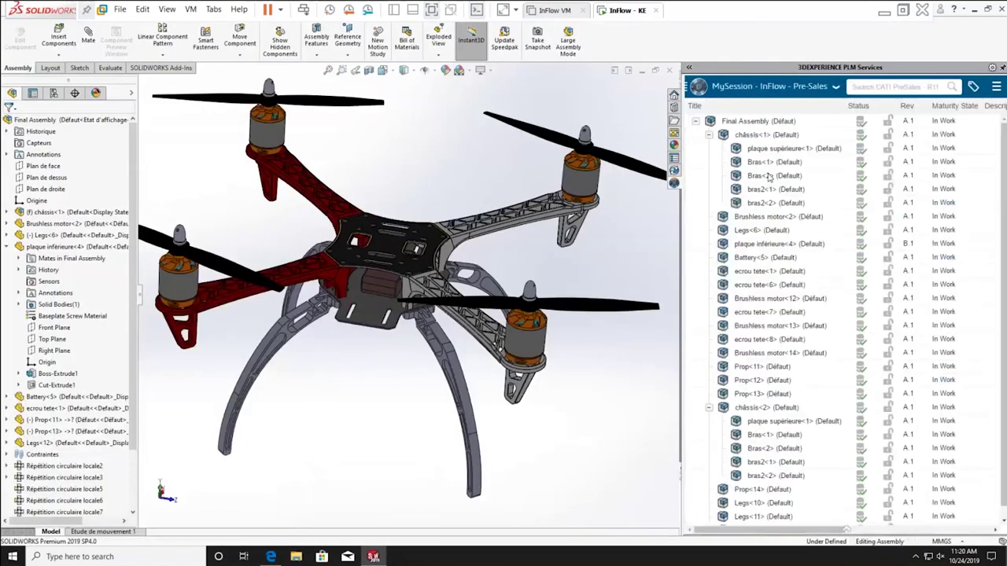
{"action": "left_click", "coordinate": [782, 247]}
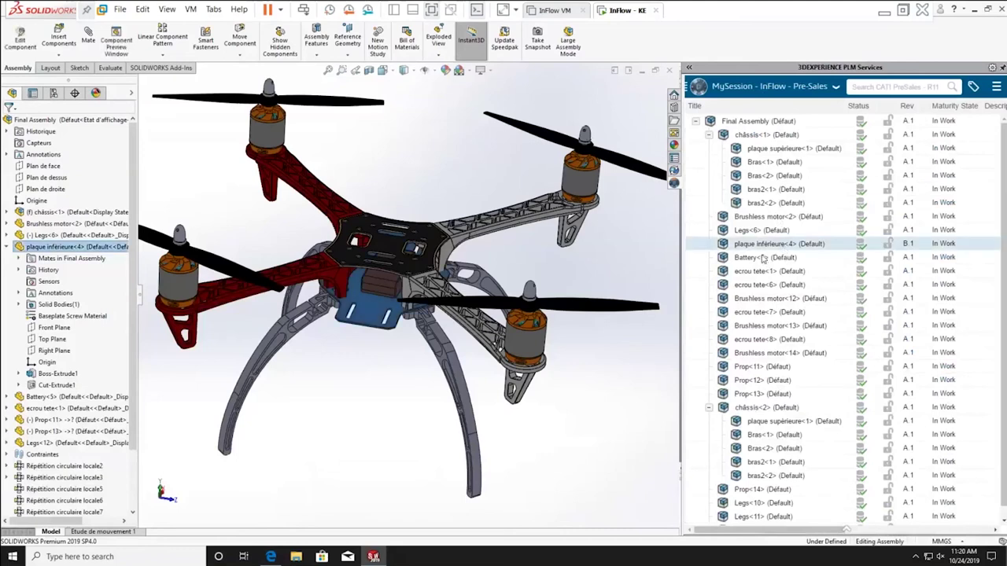
{"action": "left_click", "coordinate": [272, 557]}
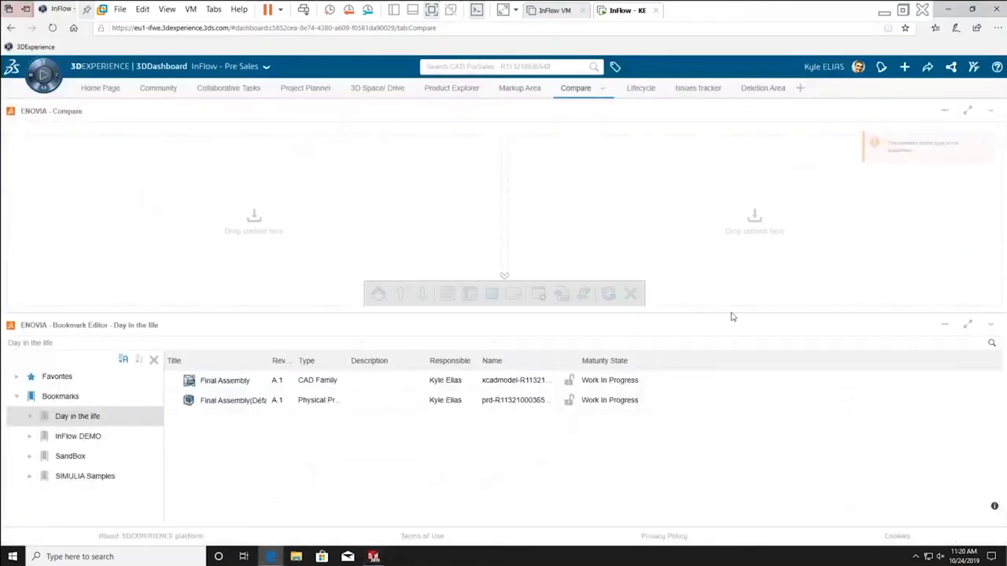
{"action": "left_click", "coordinate": [990, 324]}
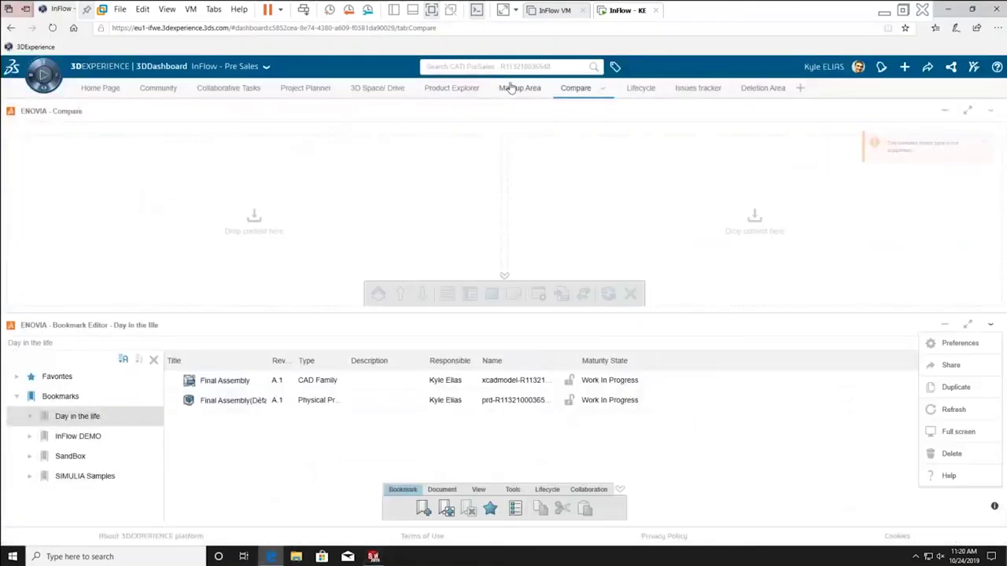
Step: Try to search the current dashboard for "plaque" from the 3D Space/ Drive page
{"action": "left_click", "coordinate": [373, 87]}
{"action": "left_click", "coordinate": [444, 66]}
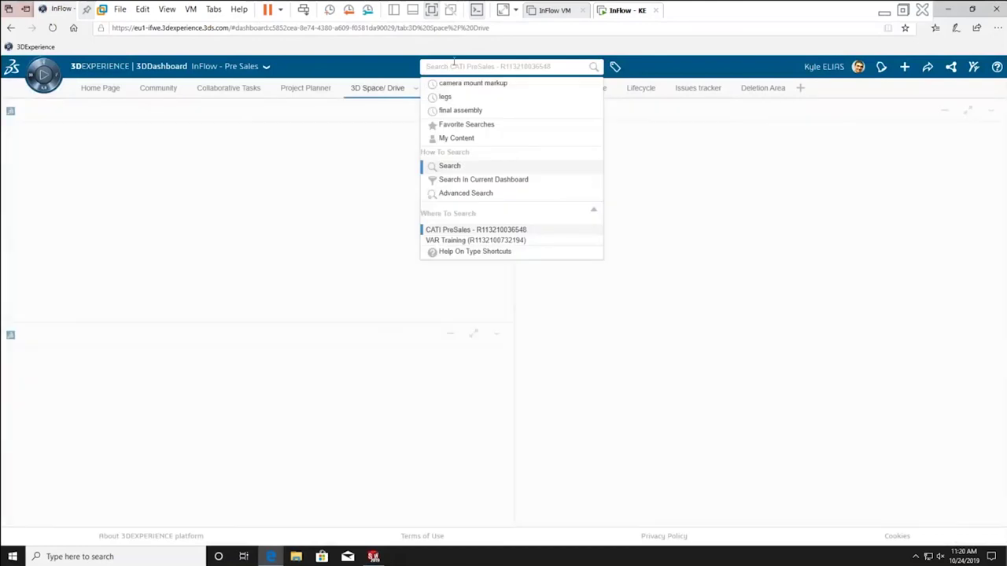
{"action": "type", "text": "plaque"}
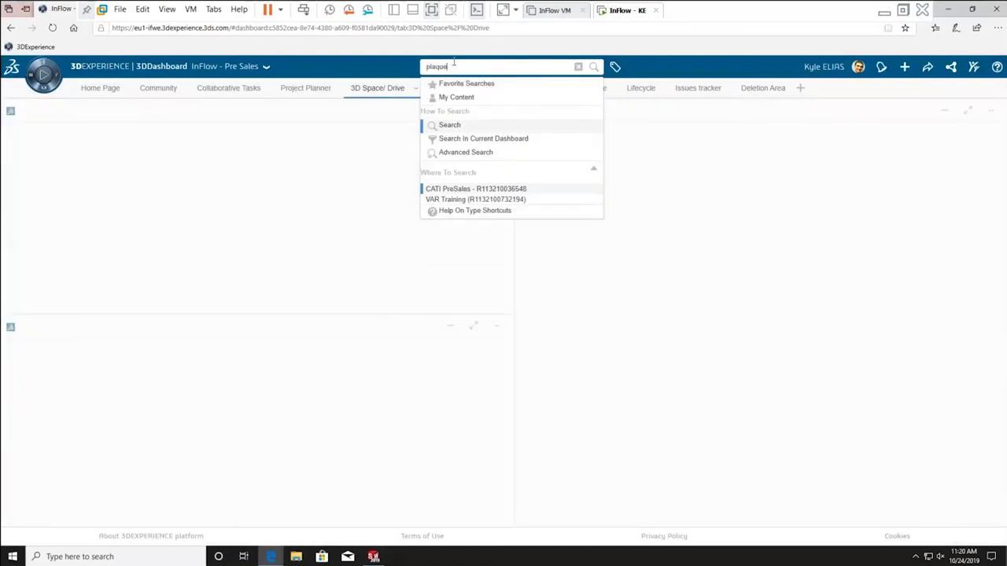
{"action": "left_click", "coordinate": [498, 138]}
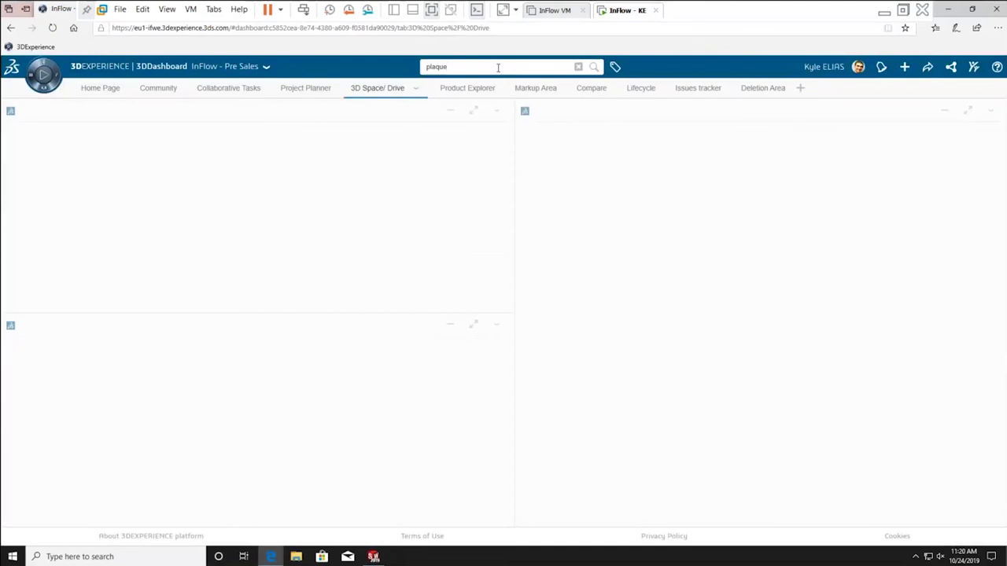
{"action": "left_click", "coordinate": [498, 68]}
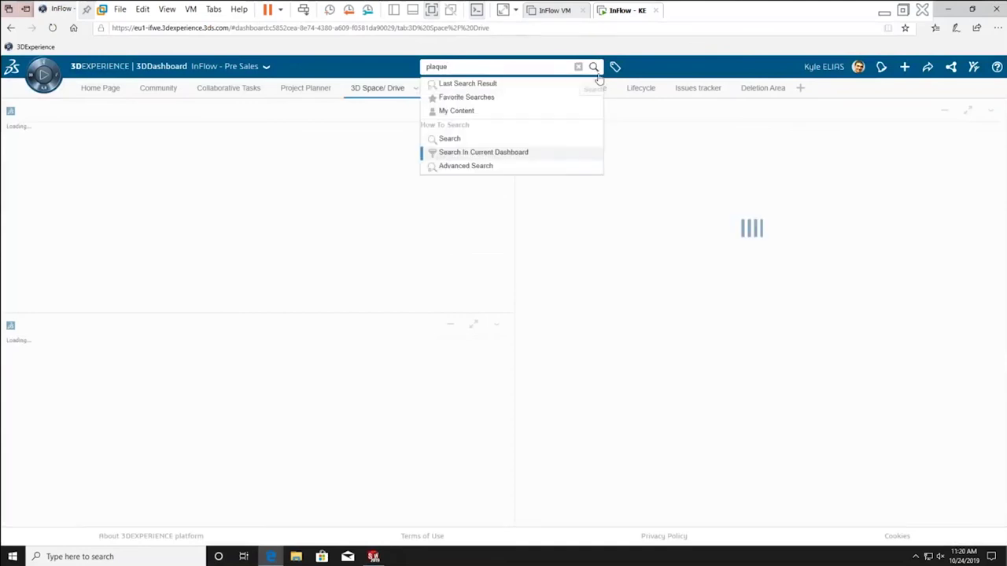
{"action": "left_click", "coordinate": [644, 85]}
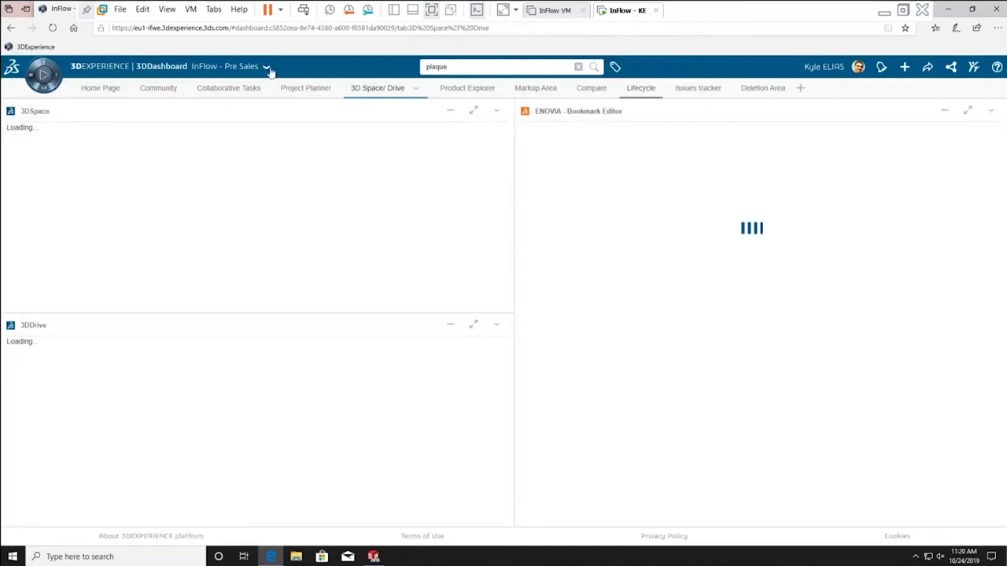
Step: Reload the dashboard, search it for "plaque" and view the opening options of the second plaque inférieure result
{"action": "left_click", "coordinate": [50, 28]}
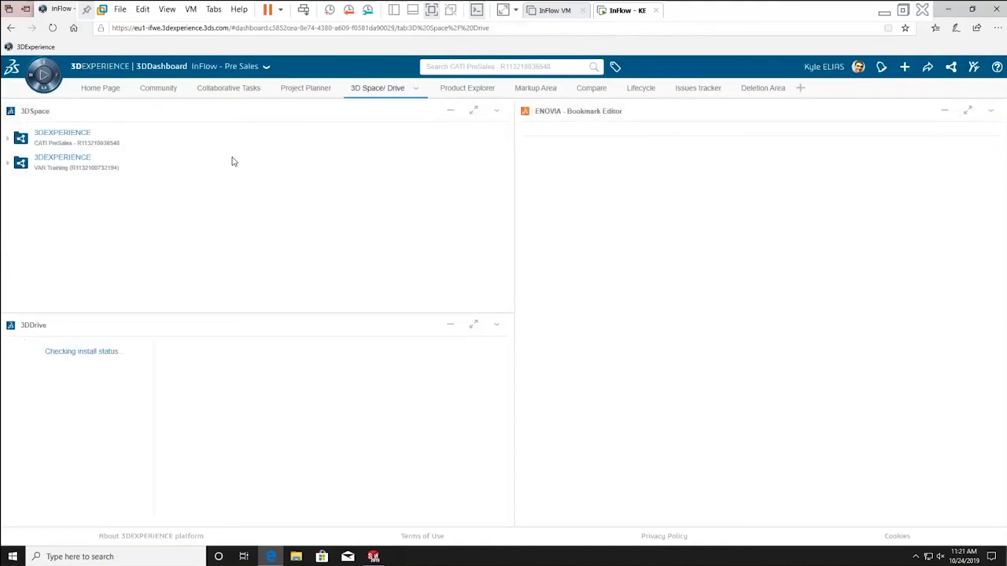
{"action": "left_click", "coordinate": [446, 66]}
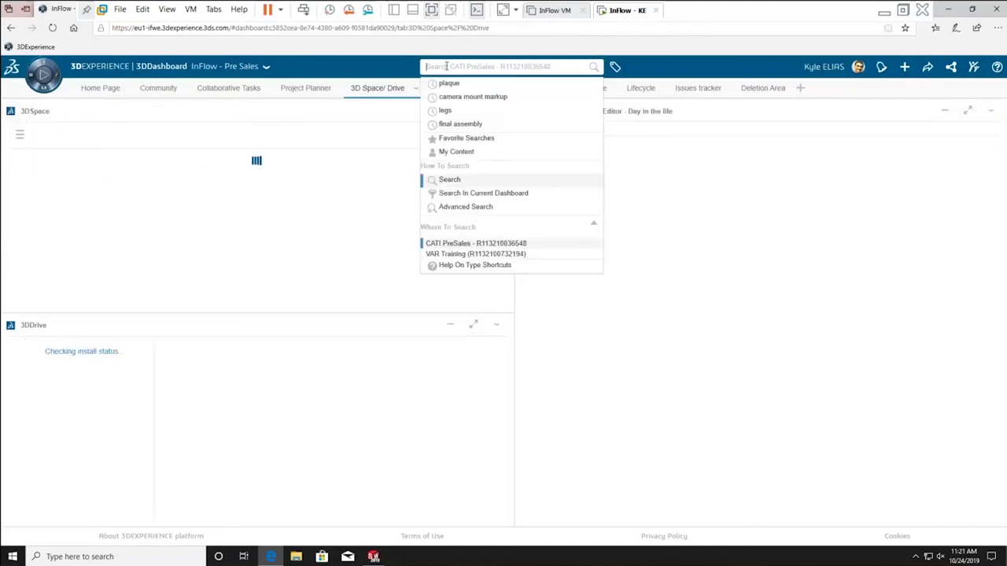
{"action": "type", "text": "plaque"}
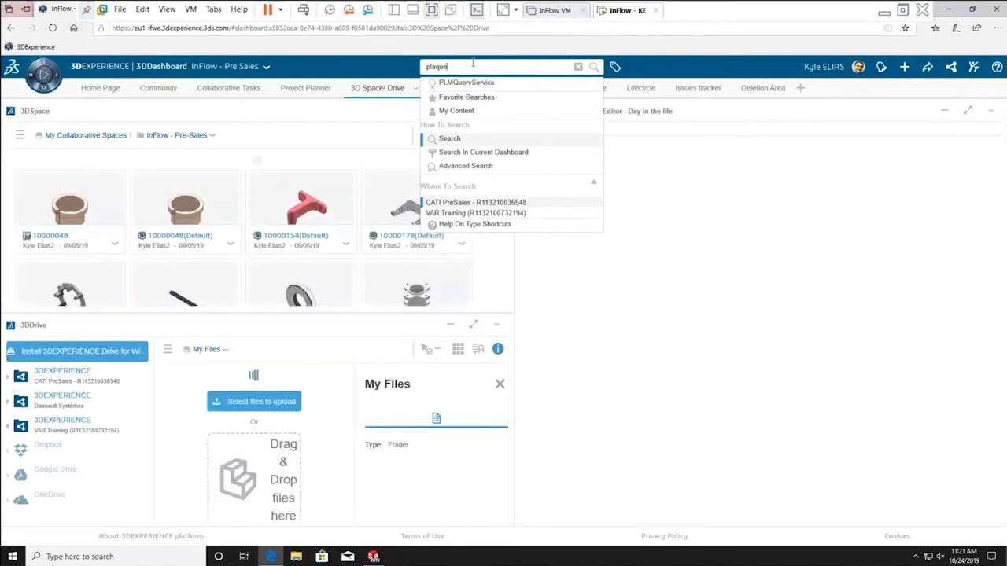
{"action": "left_click", "coordinate": [483, 152]}
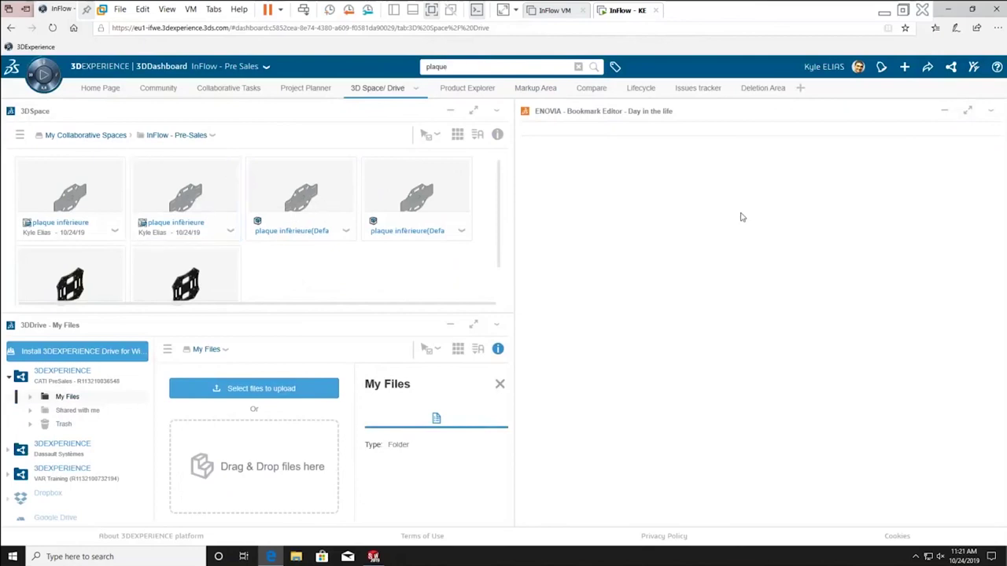
{"action": "left_click", "coordinate": [230, 231]}
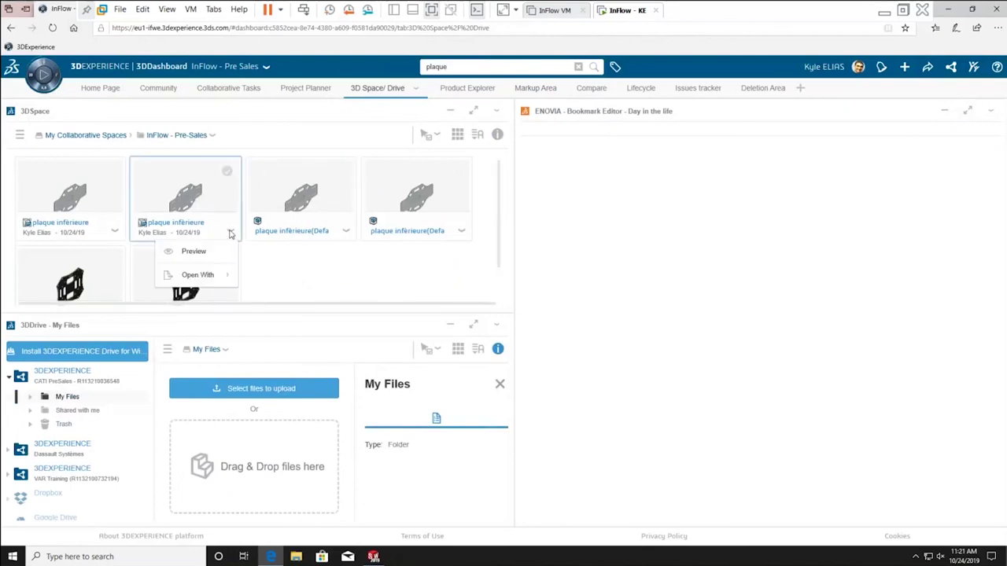
{"action": "mouse_move", "coordinate": [216, 274]}
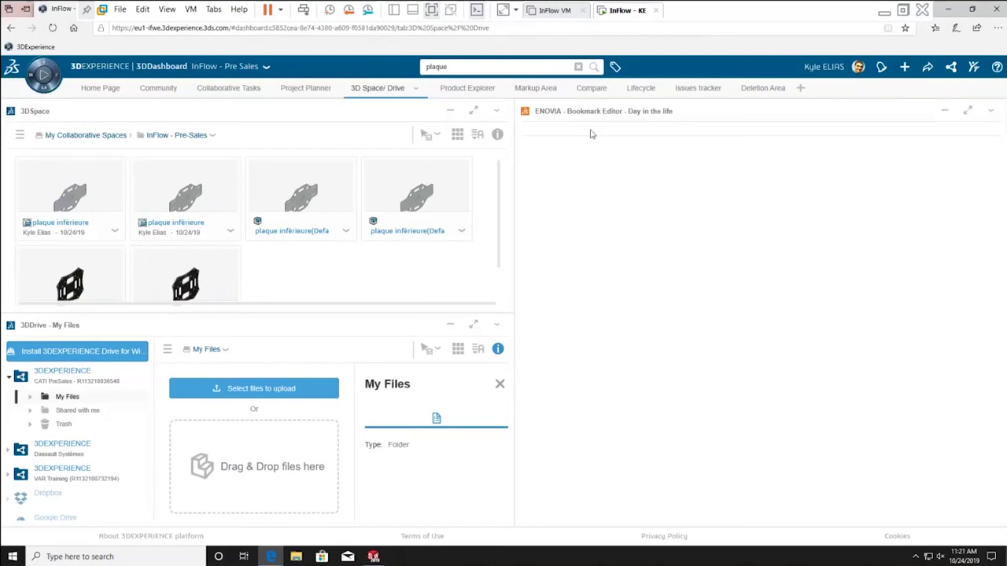
Step: Delete the blank Bookmark Editor from the 3D Space/ Drive page and add a new Bookmark Editor beside 3DDrive
{"action": "left_click", "coordinate": [992, 117]}
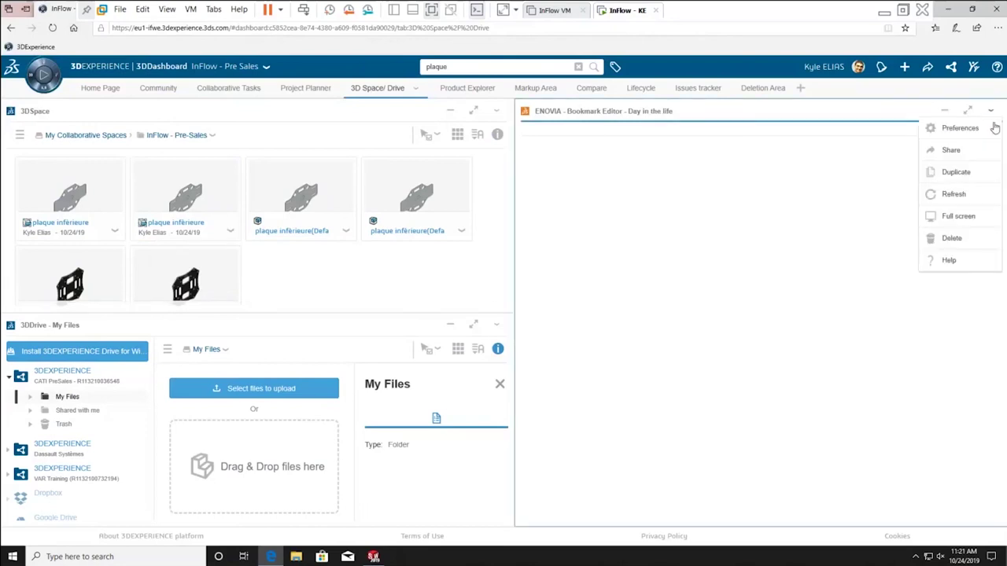
{"action": "left_click", "coordinate": [979, 240]}
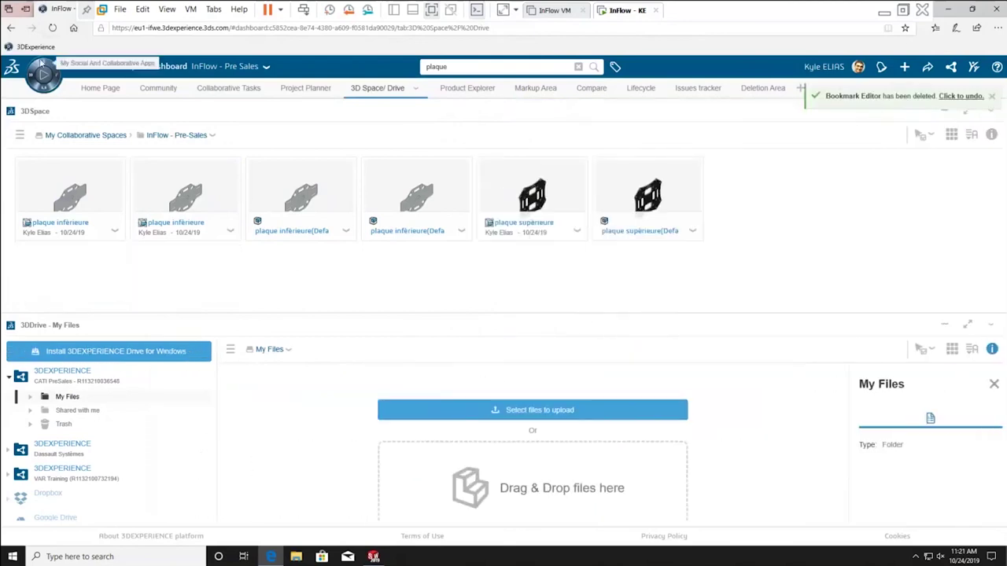
{"action": "left_click", "coordinate": [44, 71]}
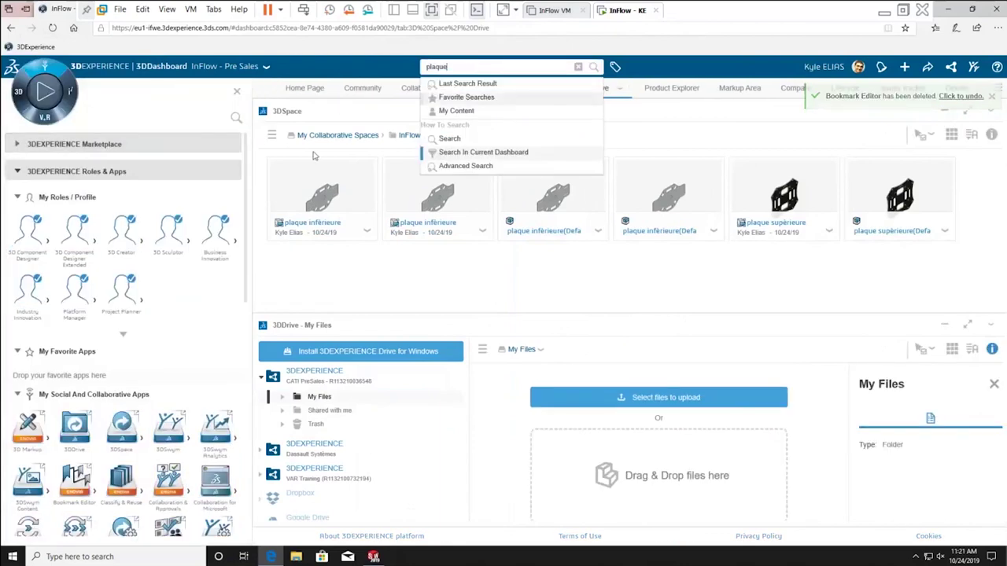
{"action": "scroll", "coordinate": [154, 330], "scroll_direction": "down", "scroll_amount": 2}
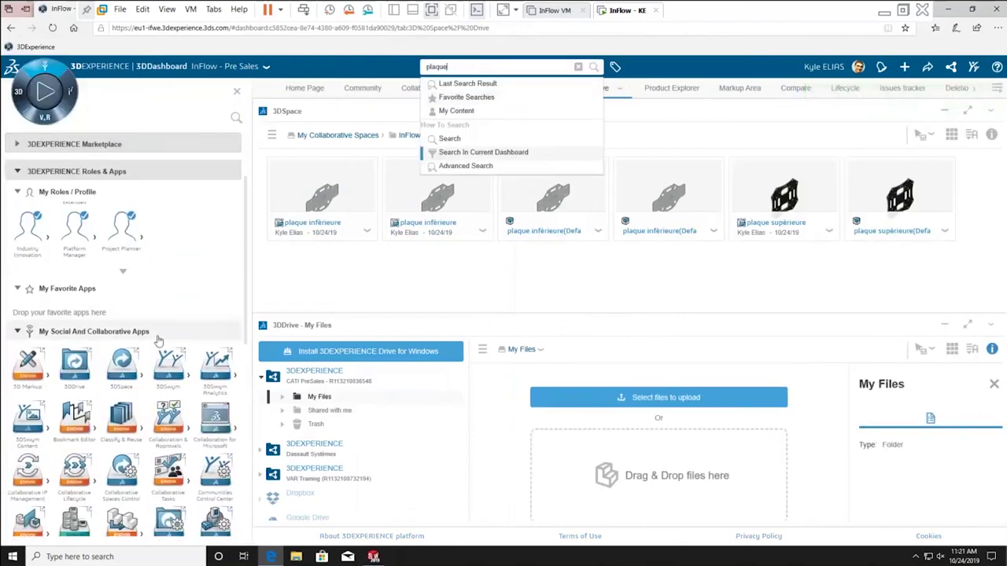
{"action": "scroll", "coordinate": [158, 339], "scroll_direction": "down", "scroll_amount": 1}
{"action": "left_click_drag", "start_coordinate": [168, 397], "coordinate": [995, 320]}
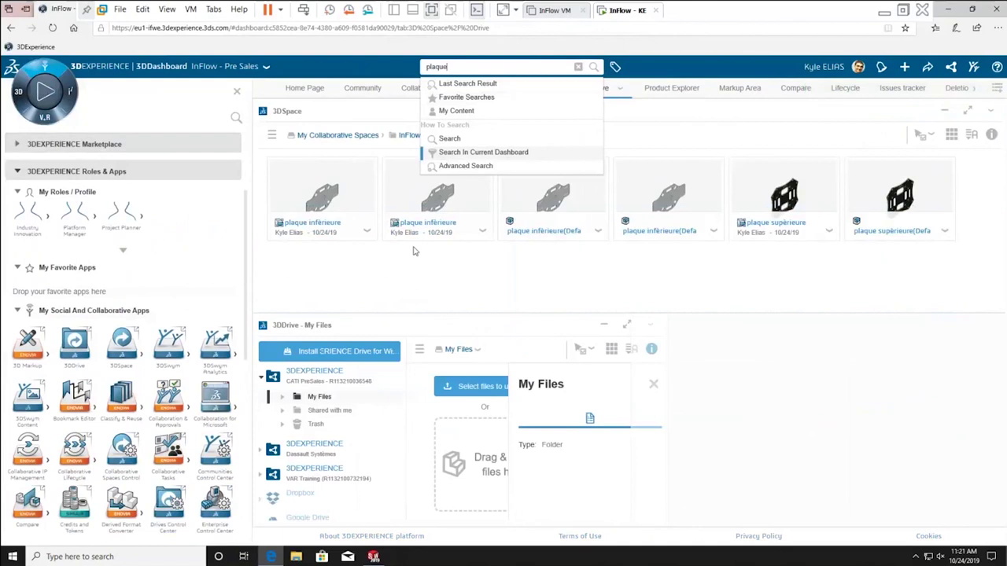
{"action": "left_click", "coordinate": [253, 109]}
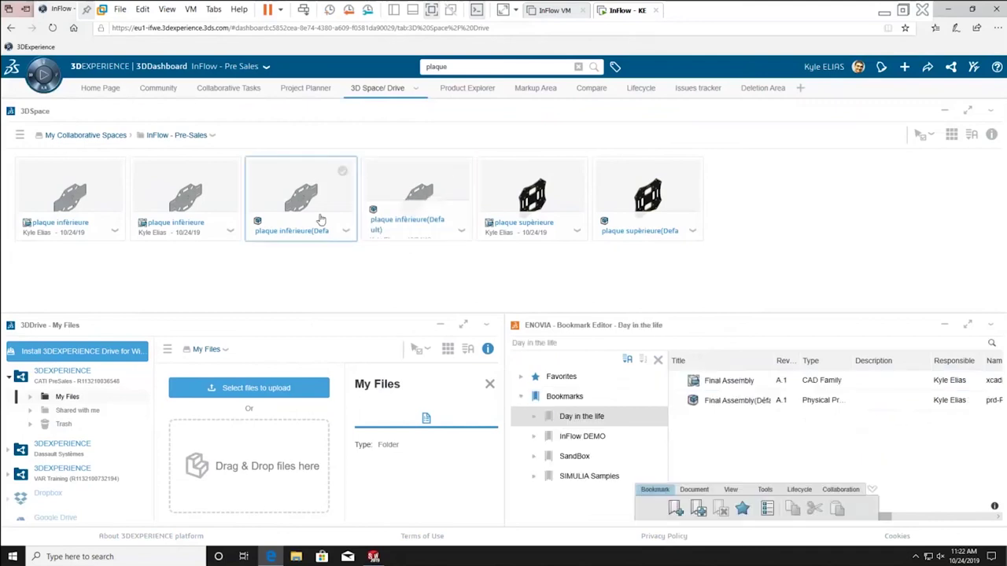
Step: Add both plaque inférieure CAD Family files, revisions A.1 and B.1, from 3DSpace to the Day in the life bookmark
{"action": "left_click_drag", "start_coordinate": [138, 226], "coordinate": [781, 460]}
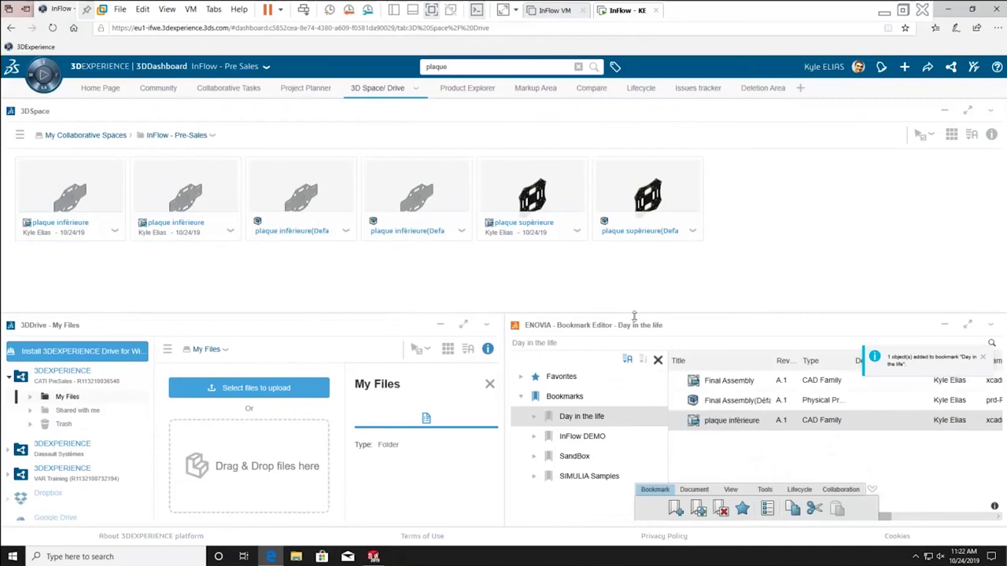
{"action": "left_click_drag", "start_coordinate": [185, 218], "coordinate": [810, 449]}
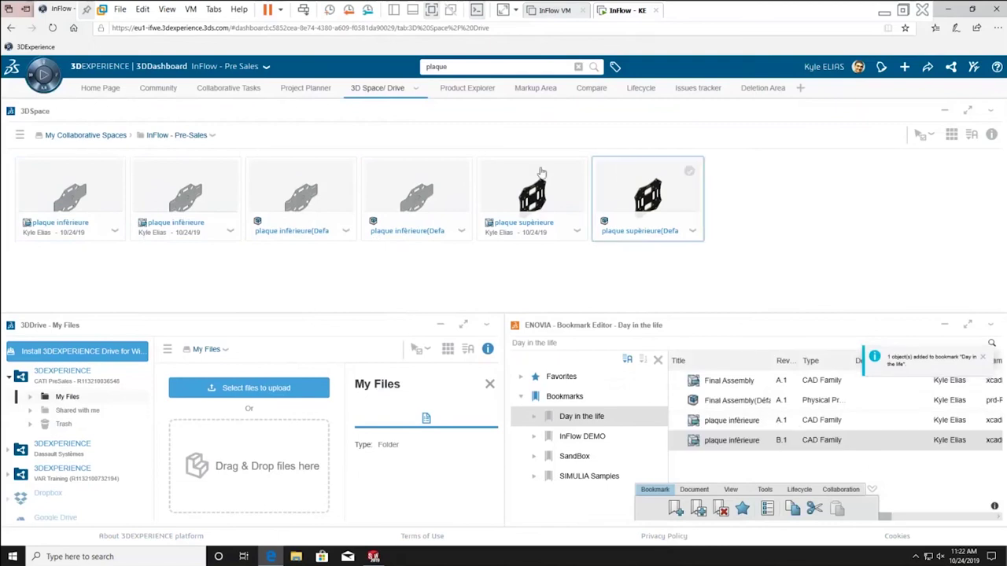
Step: On the Compare page, compare plaque inférieure revision B.1 from the bookmark with revision A.1, and dismiss the notifications
{"action": "left_click", "coordinate": [587, 87]}
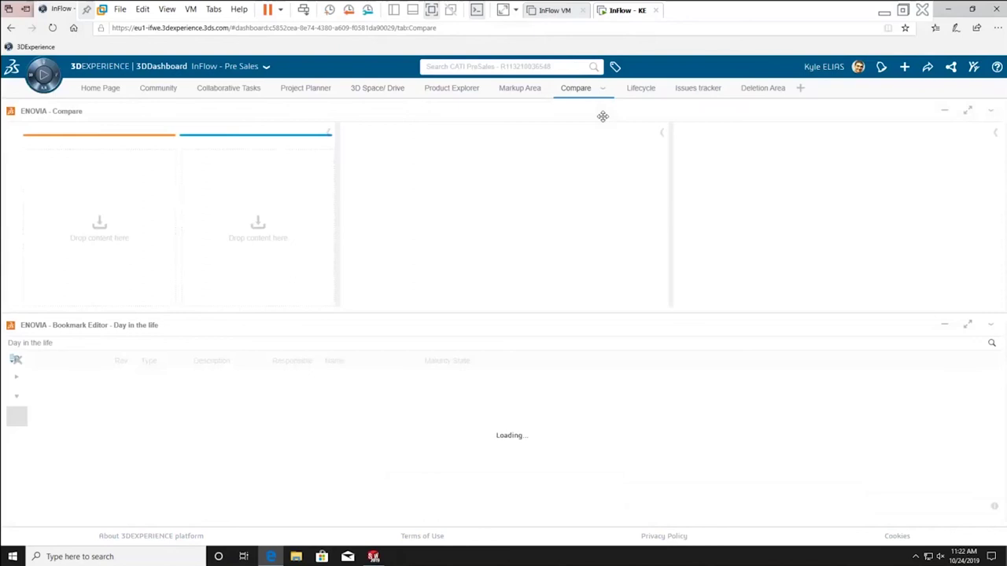
{"action": "left_click_drag", "start_coordinate": [502, 195], "coordinate": [502, 196]}
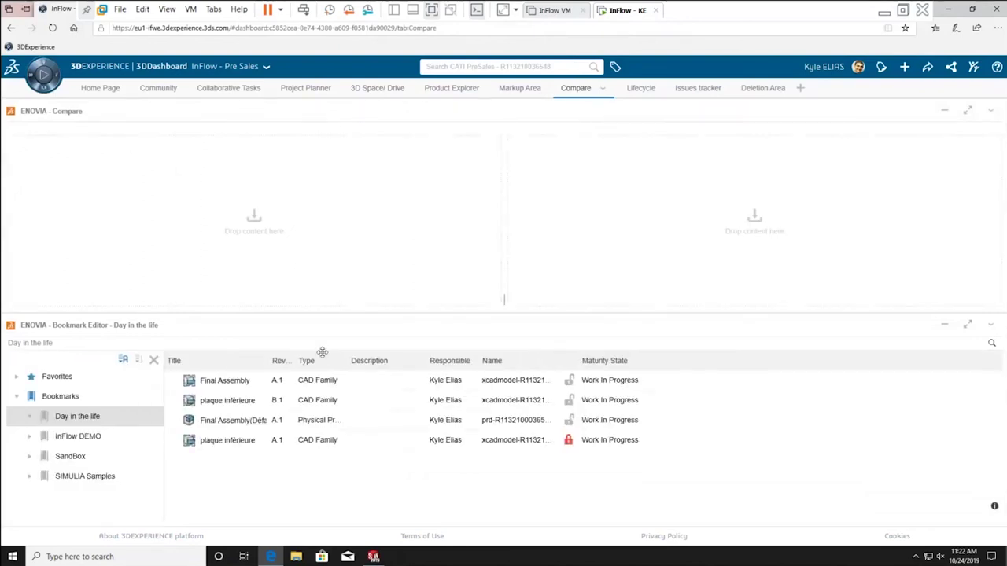
{"action": "left_click", "coordinate": [252, 403]}
{"action": "left_click_drag", "start_coordinate": [250, 401], "coordinate": [236, 221]}
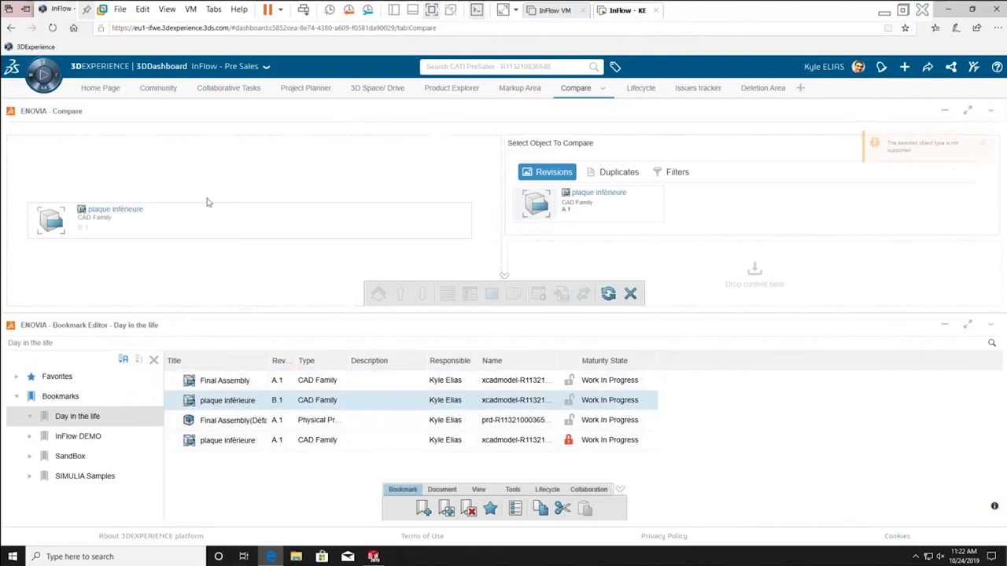
{"action": "left_click_drag", "start_coordinate": [608, 203], "coordinate": [664, 252]}
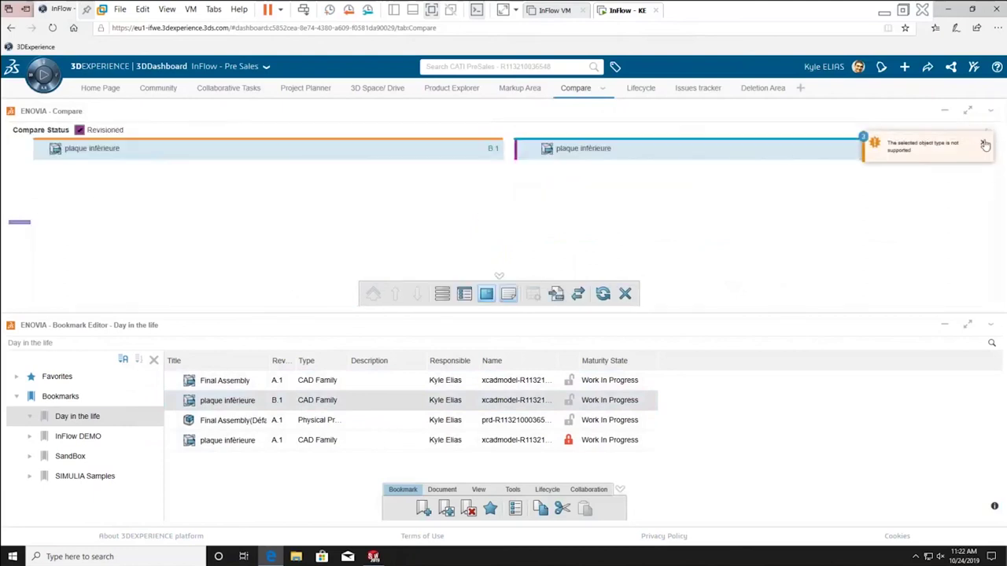
{"action": "left_click", "coordinate": [981, 144]}
{"action": "left_click", "coordinate": [981, 145]}
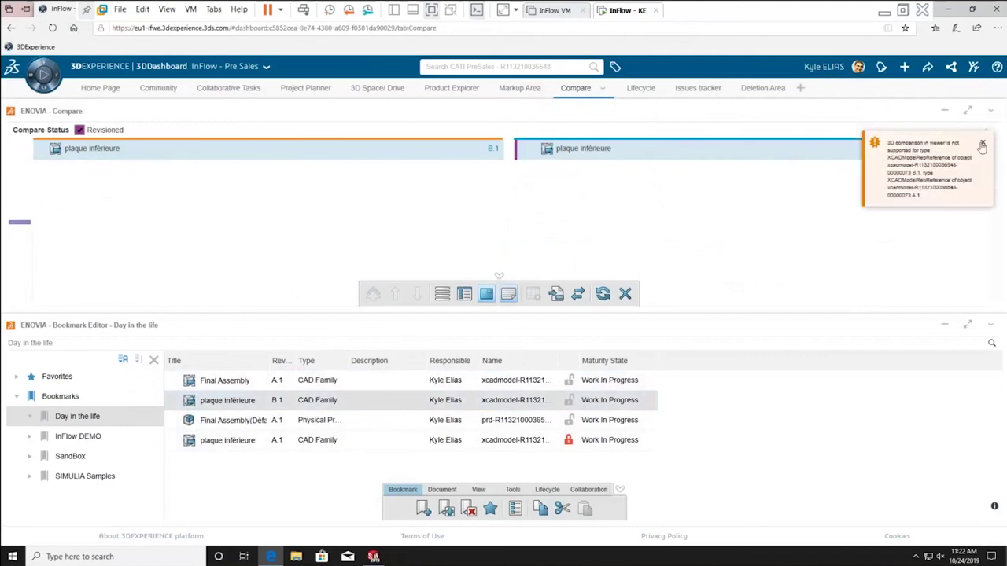
{"action": "left_click", "coordinate": [982, 146]}
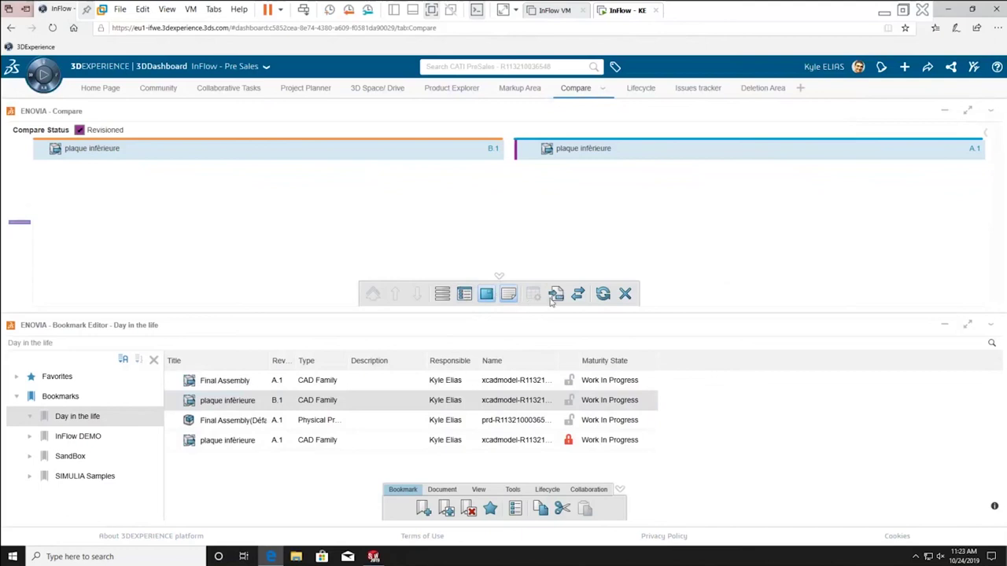
Step: Review the Drone development project's tasks in Project Planner and display its schedule
{"action": "left_click", "coordinate": [305, 88]}
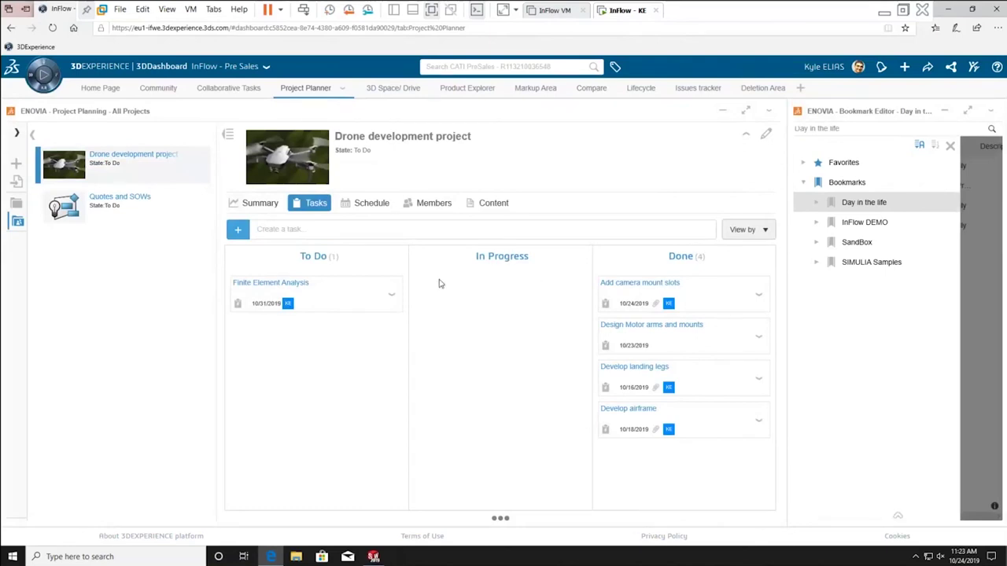
{"action": "left_click", "coordinate": [382, 206]}
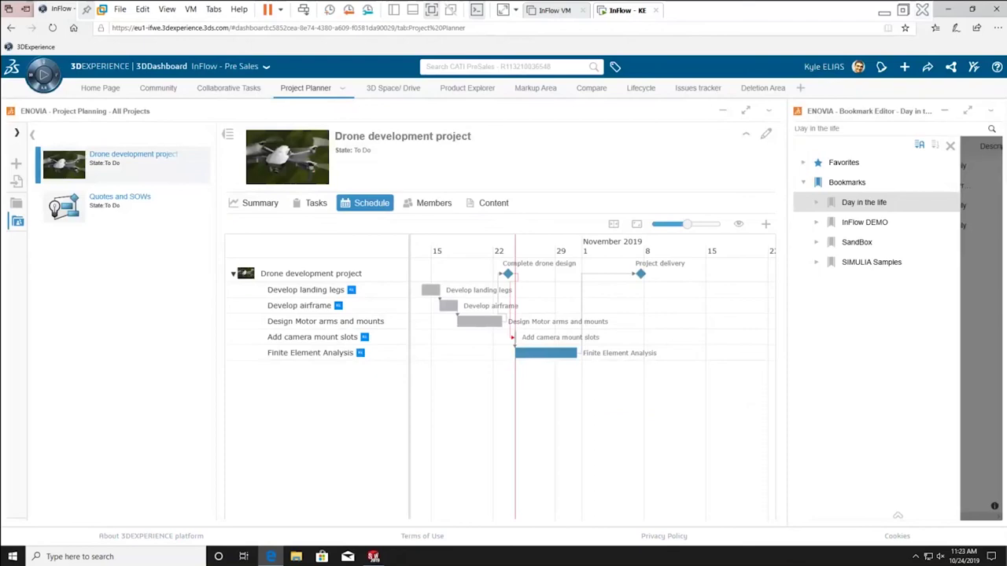
Step: Switch to the PowerPoint presentation, start the slide show at the Day in the life slide and advance to the Summary slide
{"action": "left_click", "coordinate": [885, 10]}
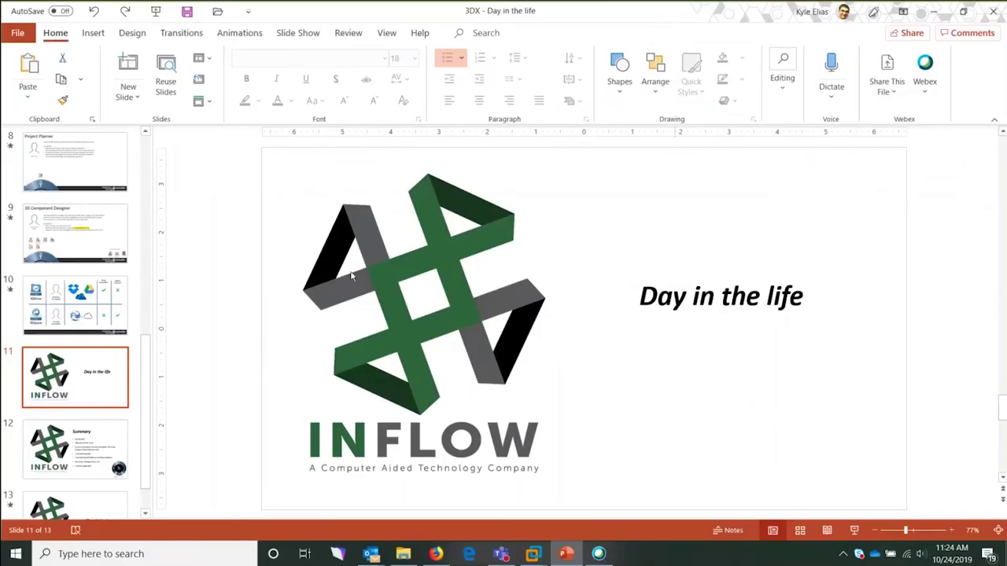
{"action": "left_click", "coordinate": [855, 530]}
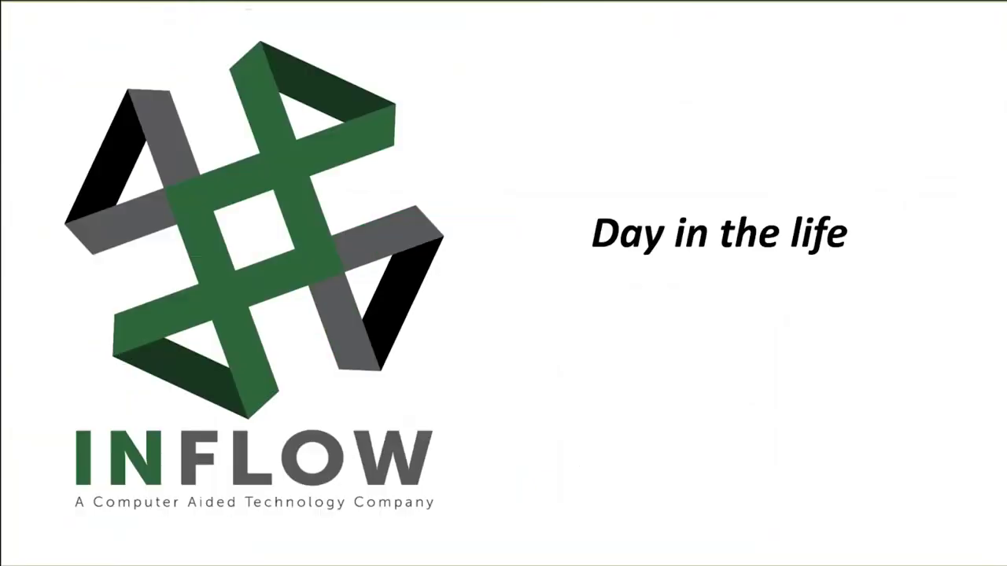
{"action": "key", "text": "Right"}
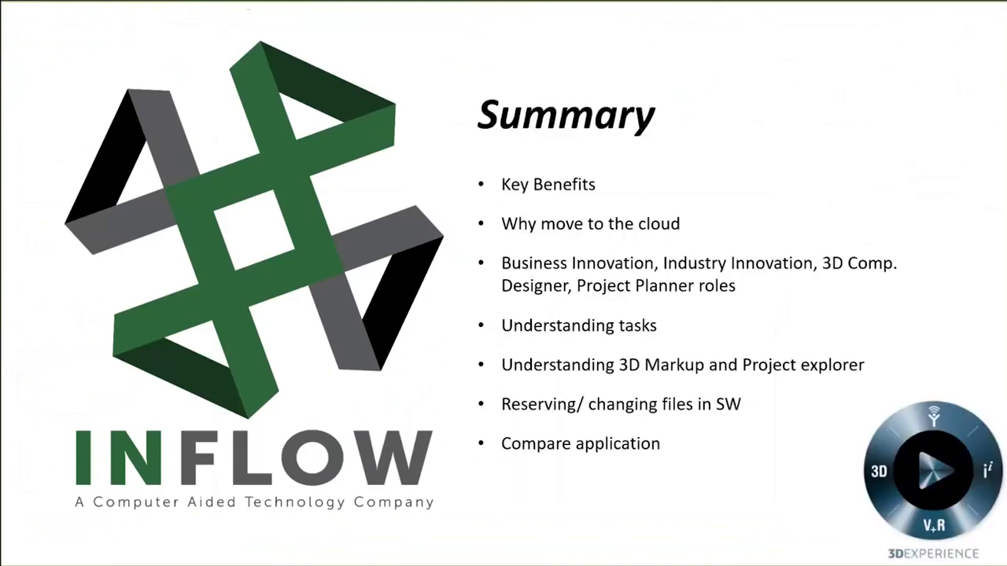